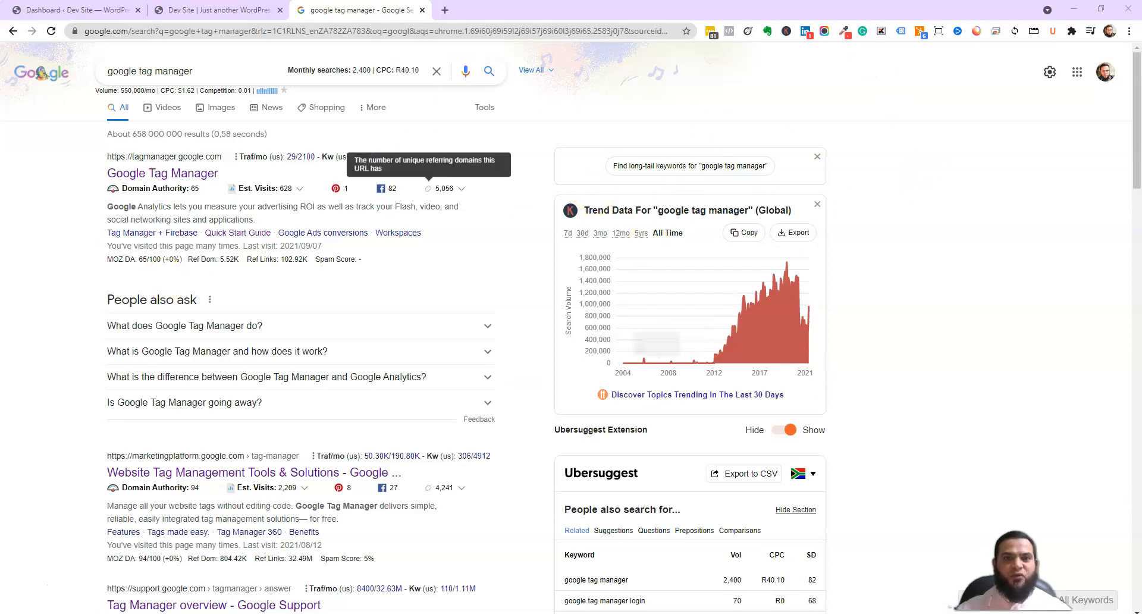
Search the web for "google tag manager" and open the official Google Tag Manager site from the results
click(237, 31)
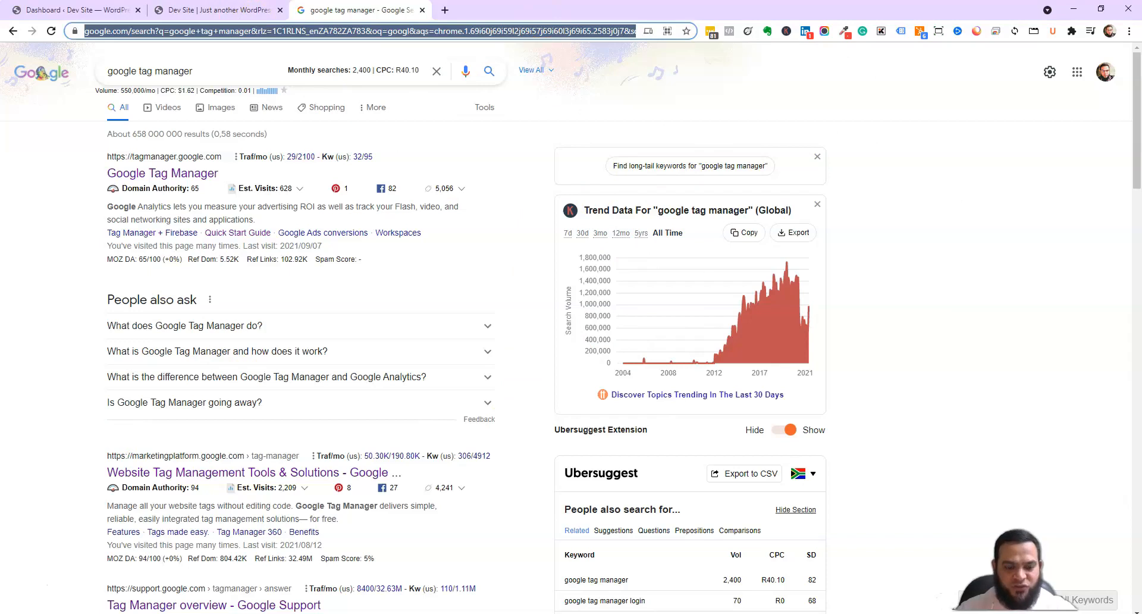
text(google)
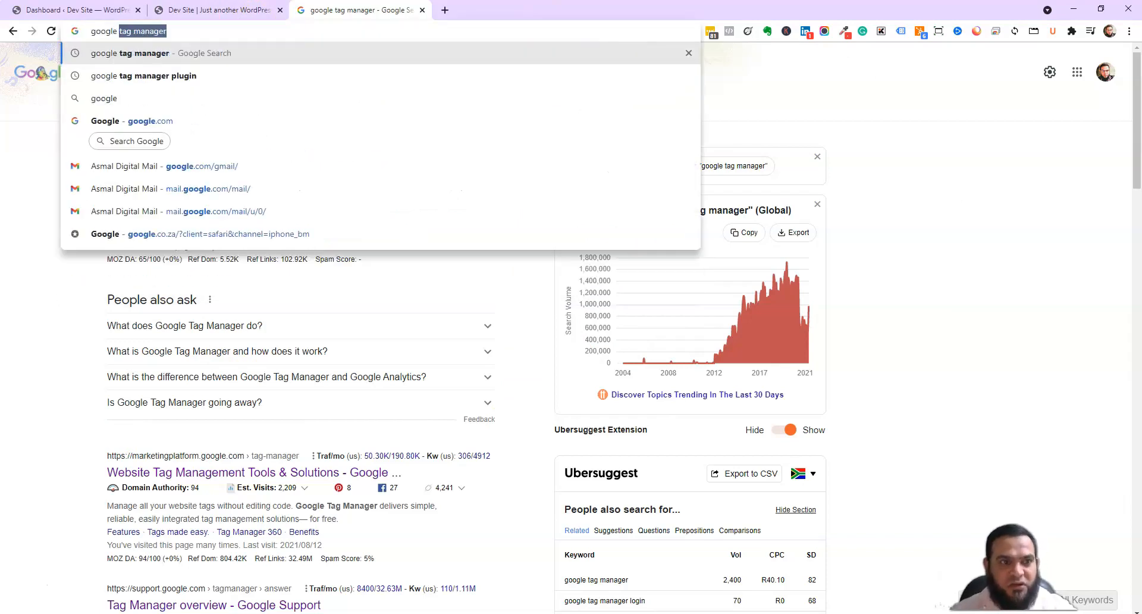
key(Return)
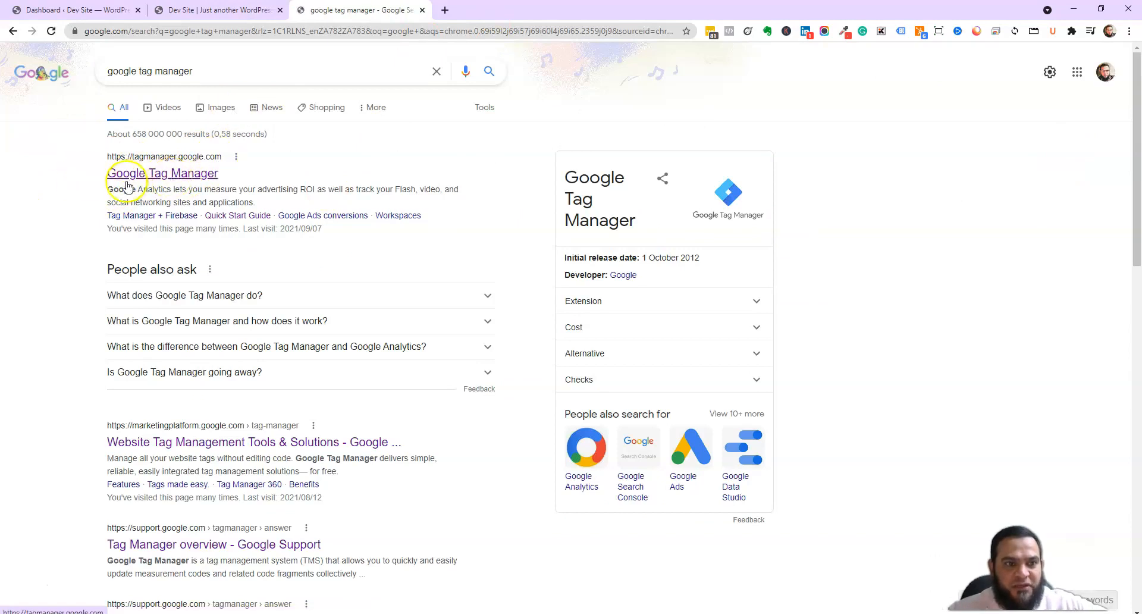
click(175, 179)
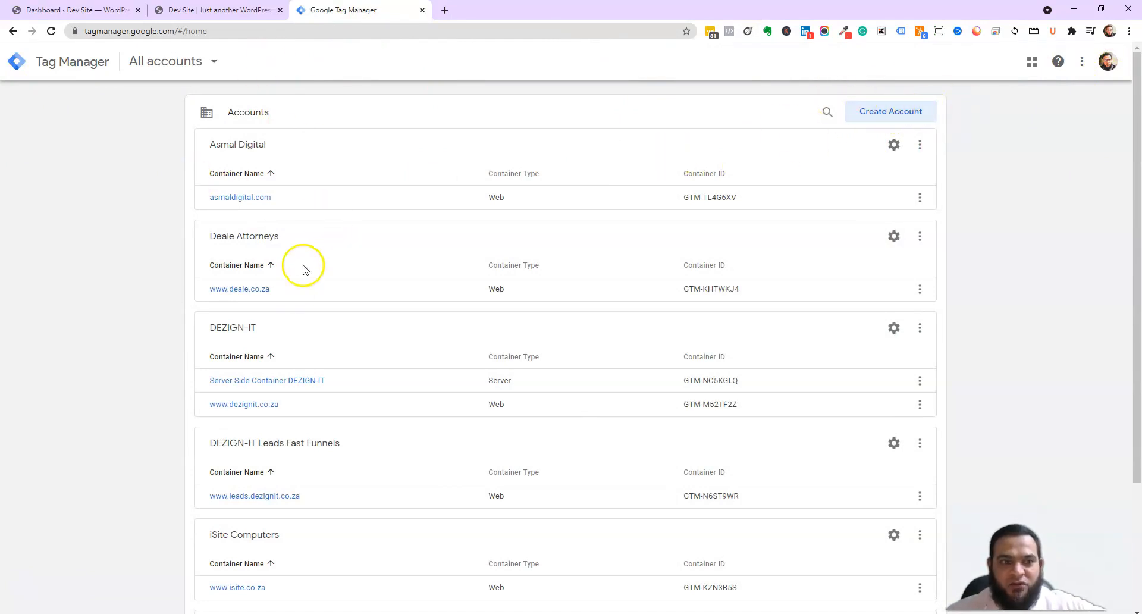
Start a new Tag Manager account named Dev Site with South Africa as its country
scroll(312, 270, down, 2)
scroll(324, 272, up, 2)
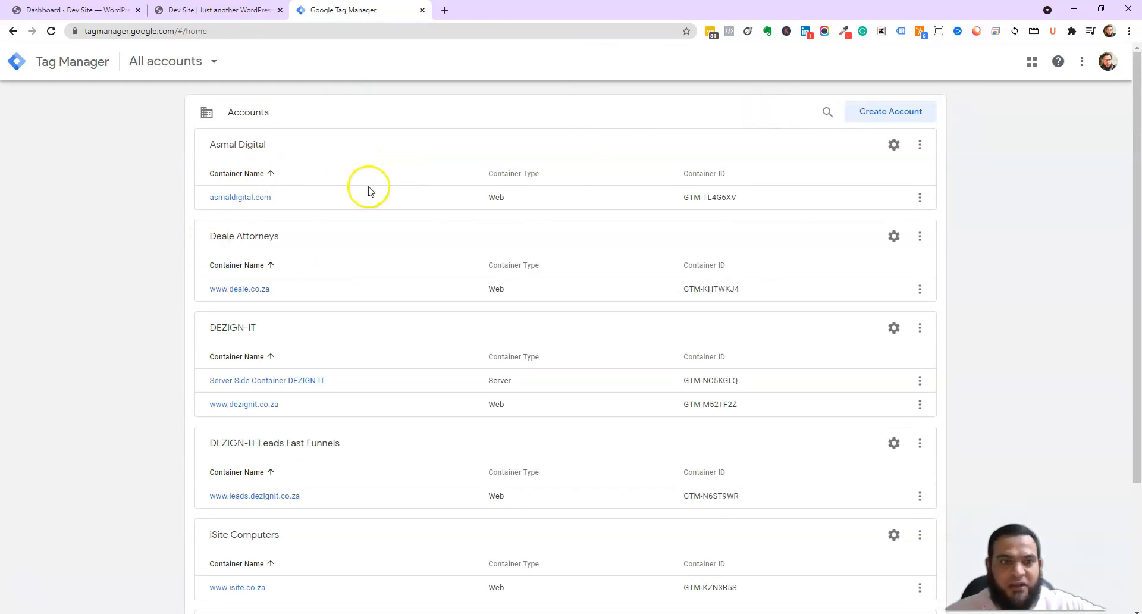
click(894, 116)
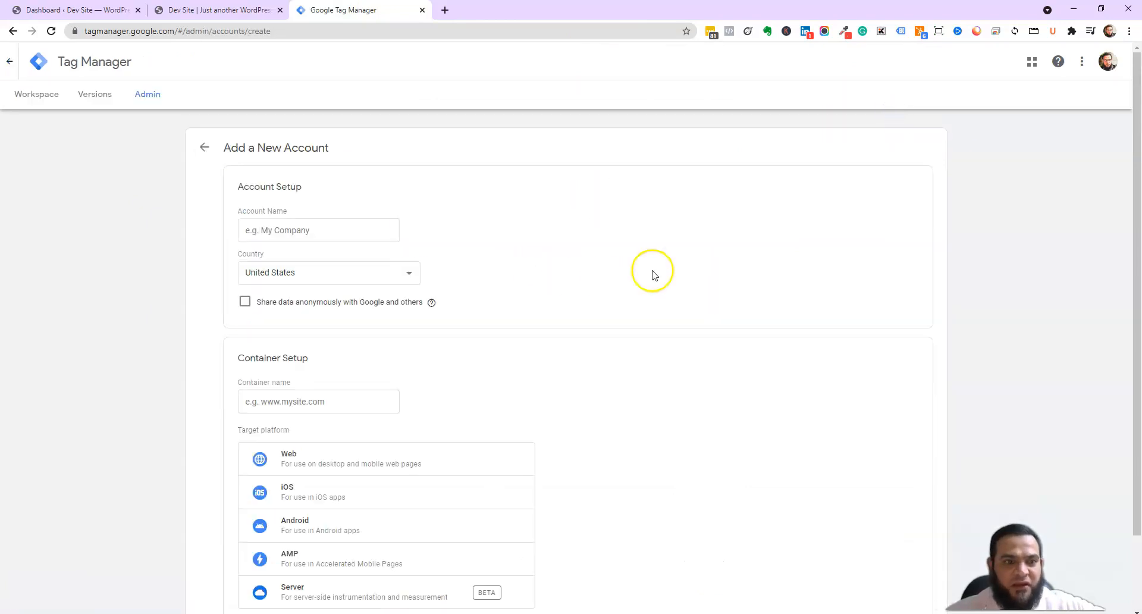
click(311, 232)
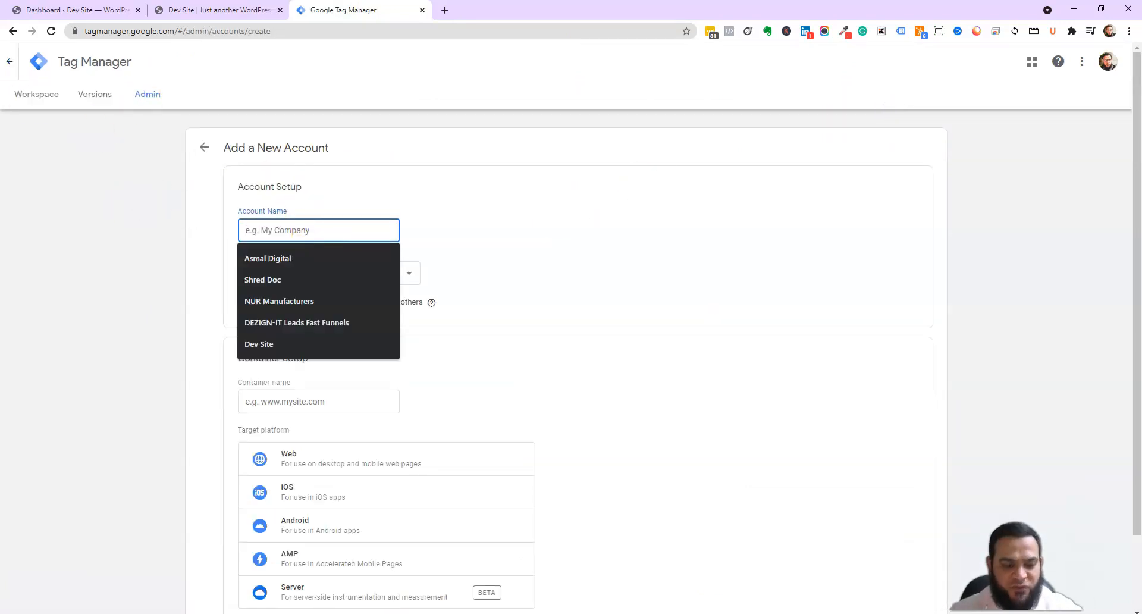
key(Caps_Lock)
text(De)
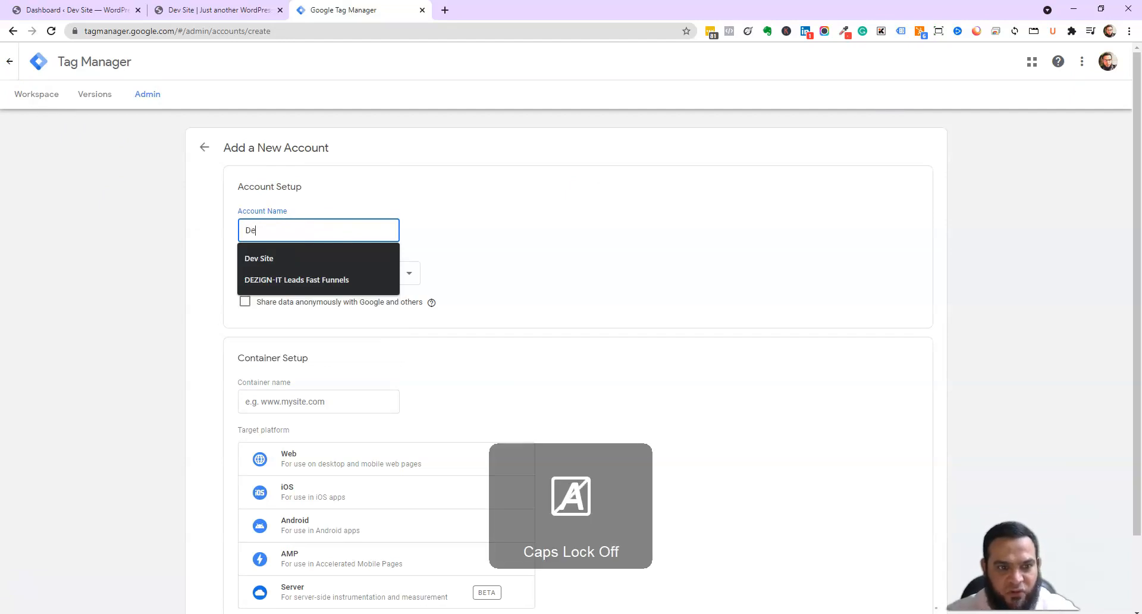
click(256, 257)
click(268, 273)
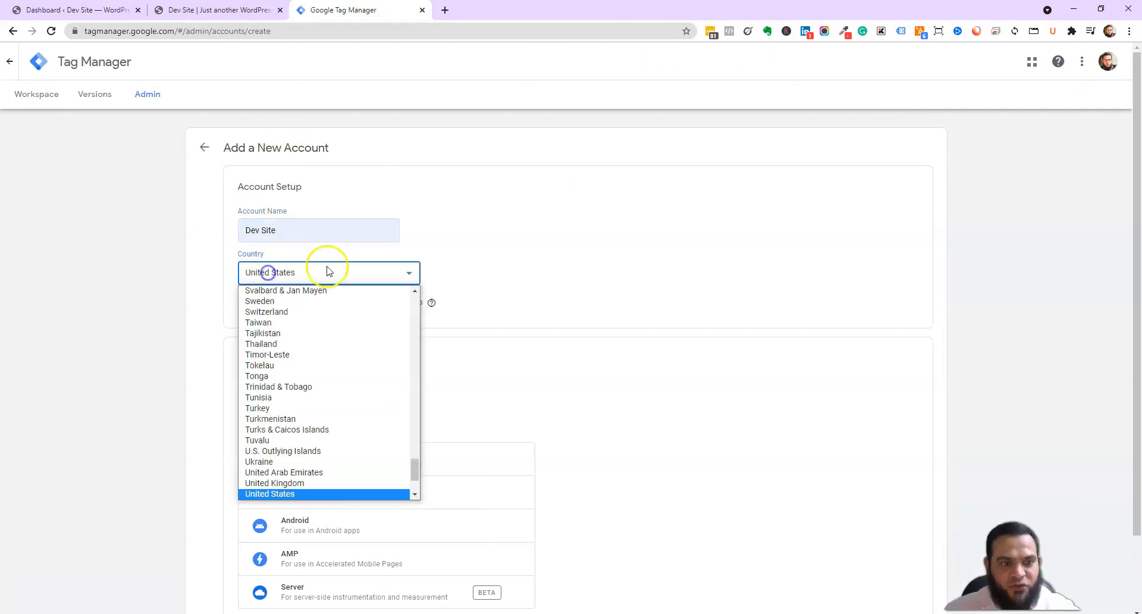
text(so)
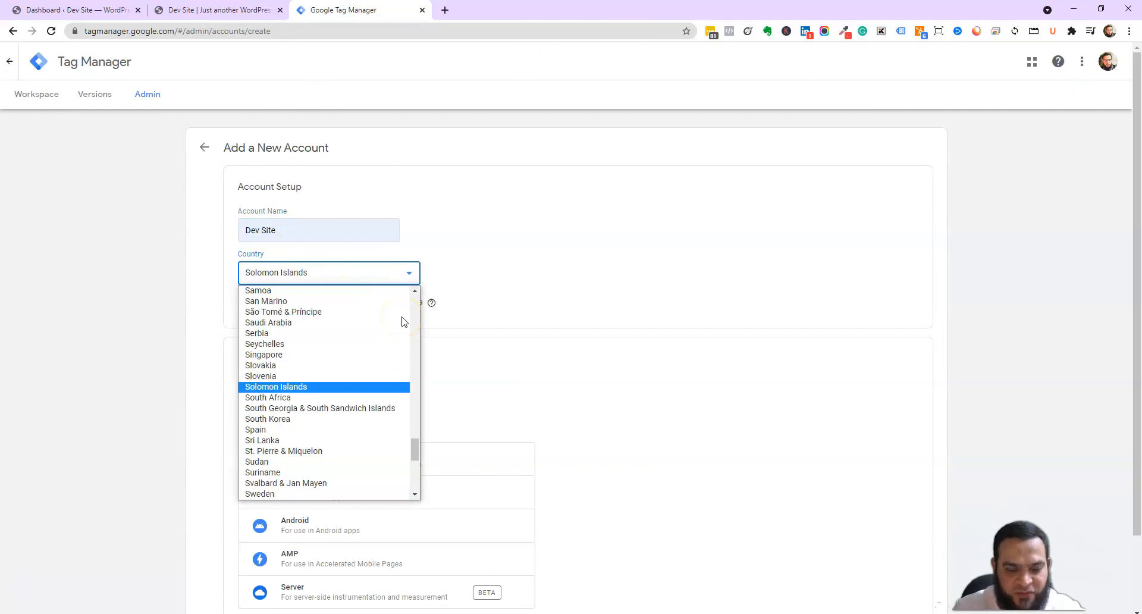
click(317, 404)
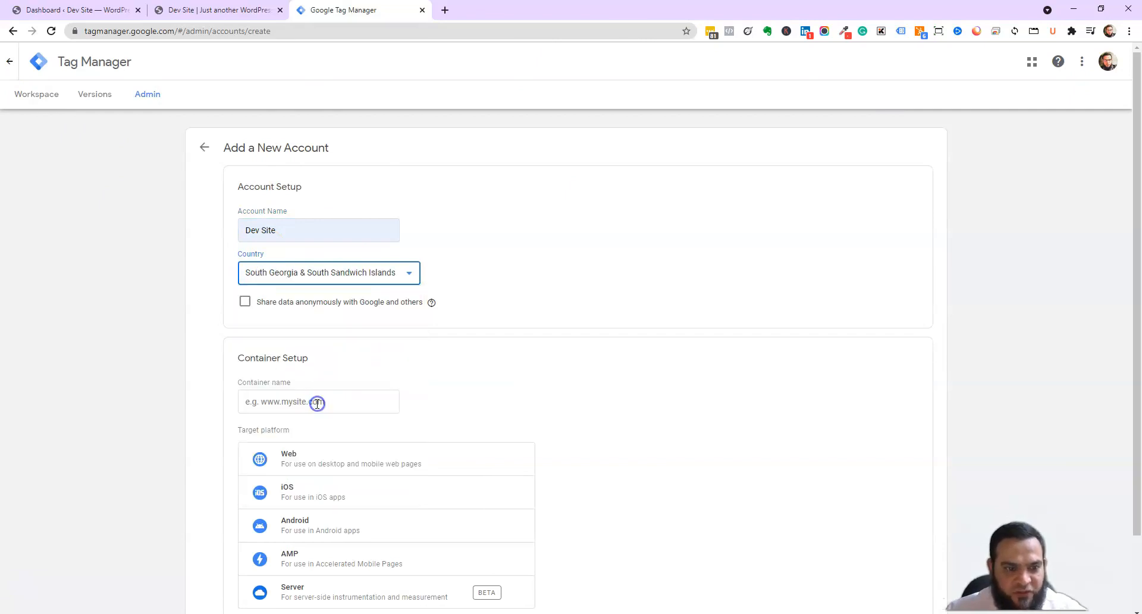
click(307, 276)
click(297, 376)
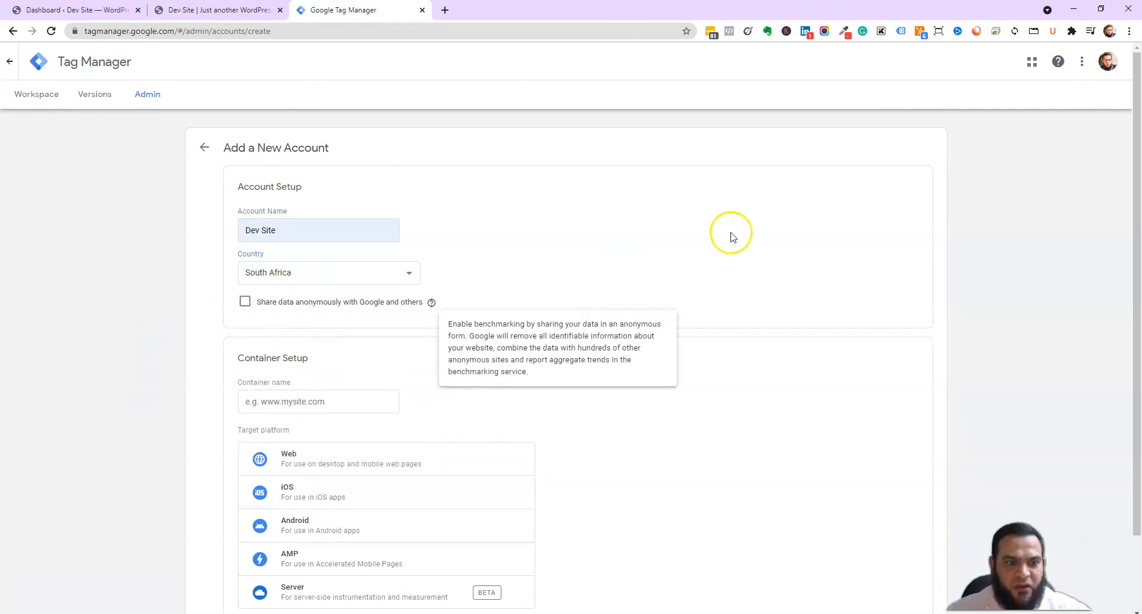
Name the account's container Dev Site and choose Web as its target platform
scroll(760, 390, down, 3)
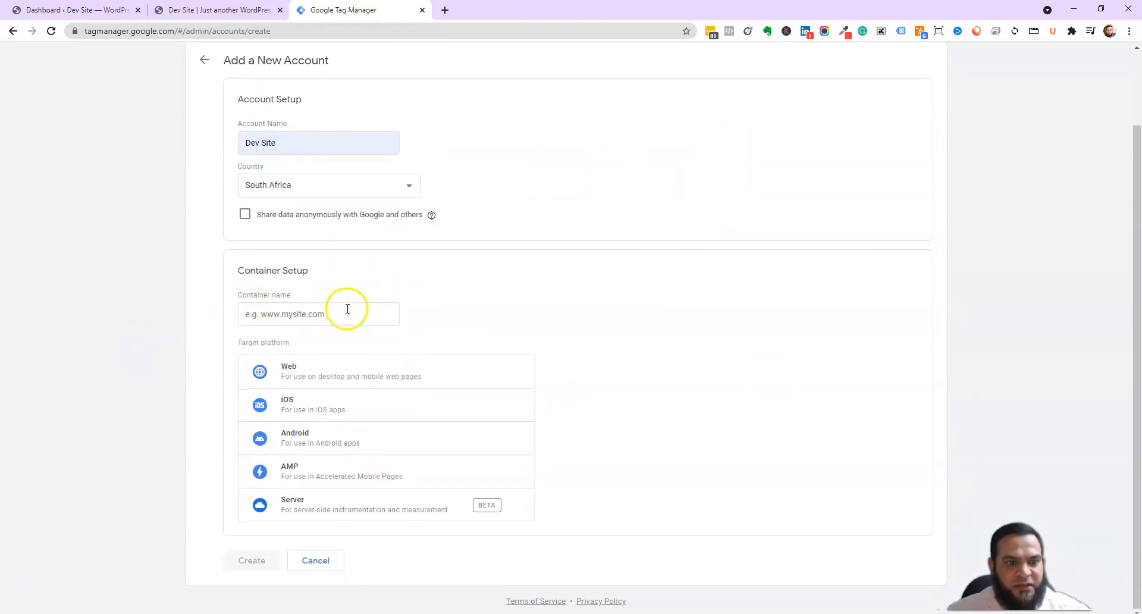
click(347, 310)
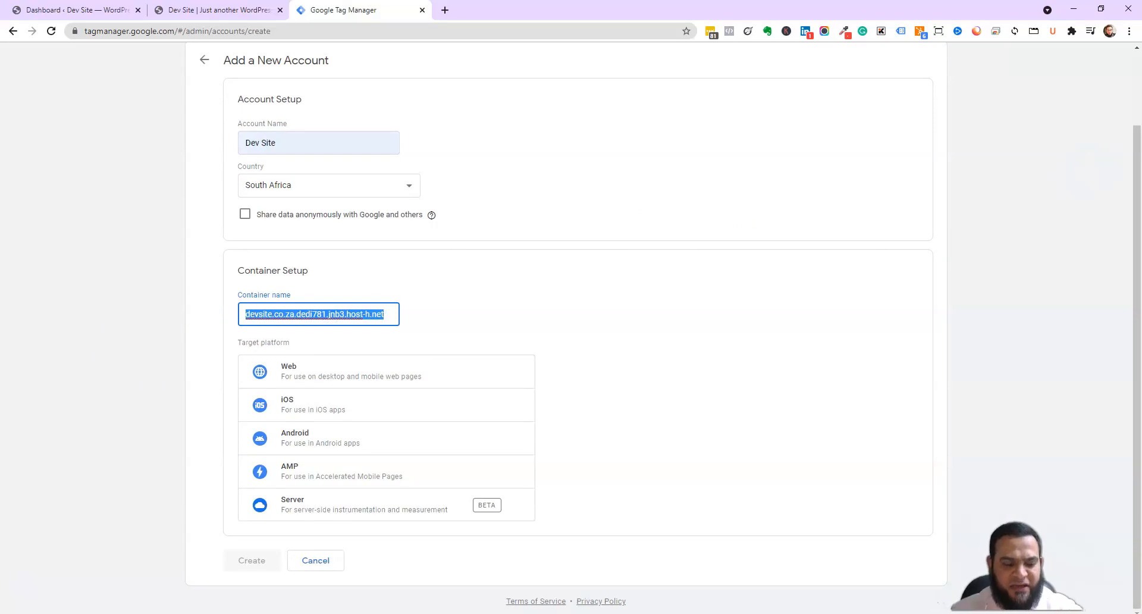
text(D)
key(Caps_Lock)
text(e)
click(247, 345)
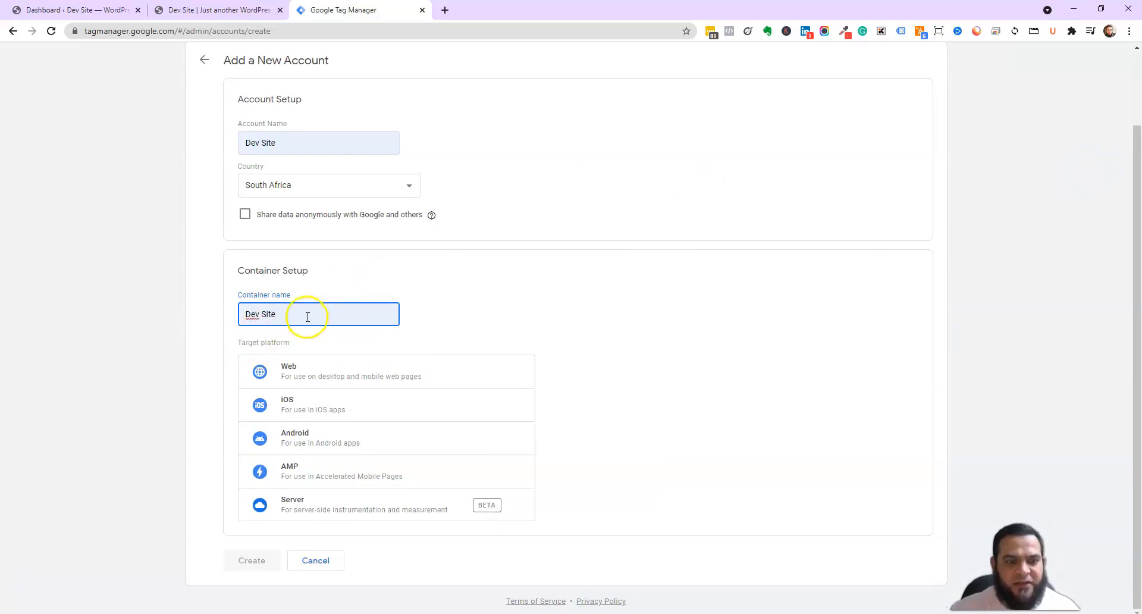
click(298, 374)
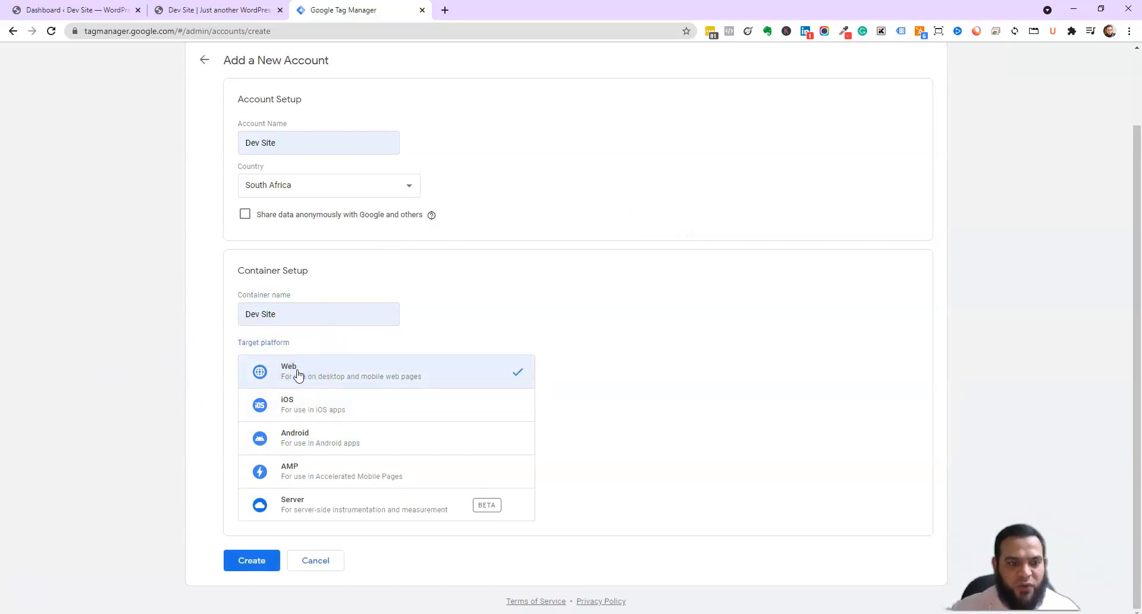
Create the account, accepting the Tag Manager Terms of Service and the GDPR Data Processing Terms
click(252, 559)
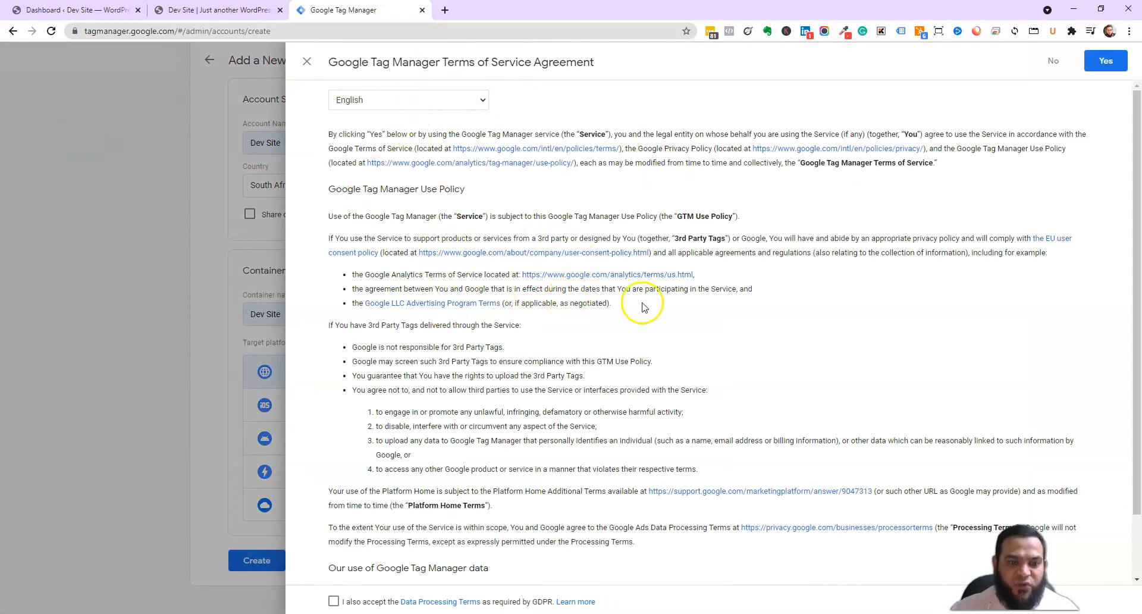
scroll(621, 289, down, 3)
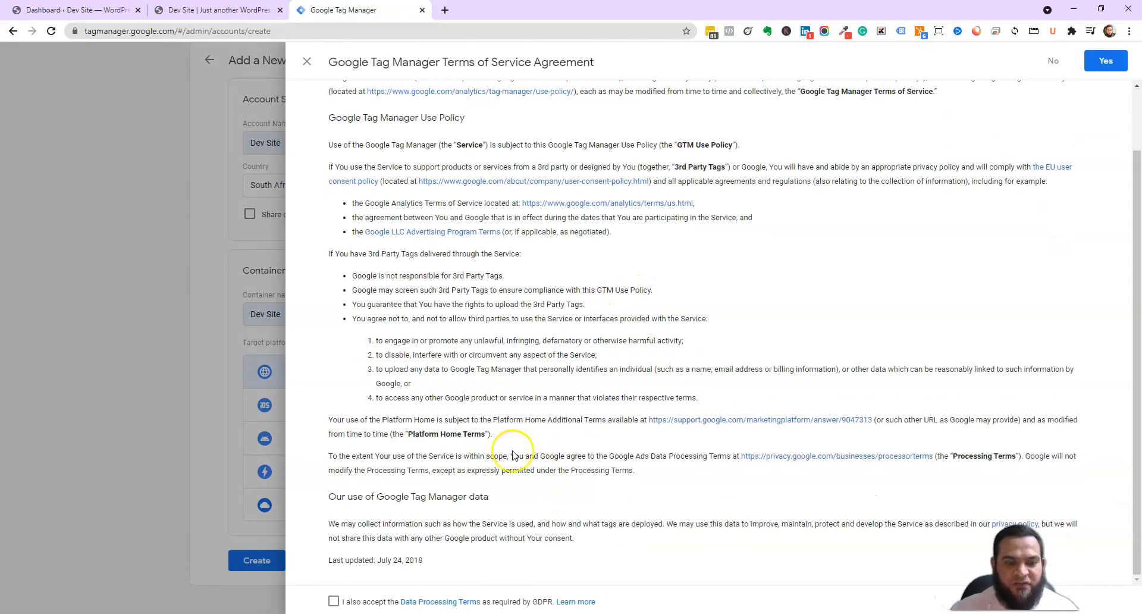
click(334, 601)
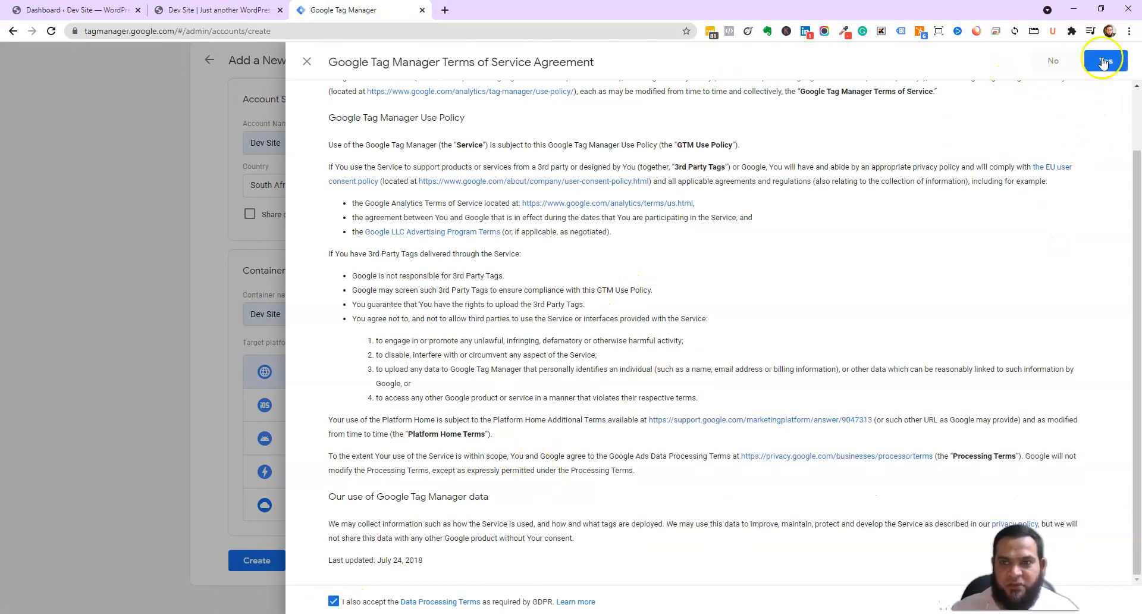
click(1104, 61)
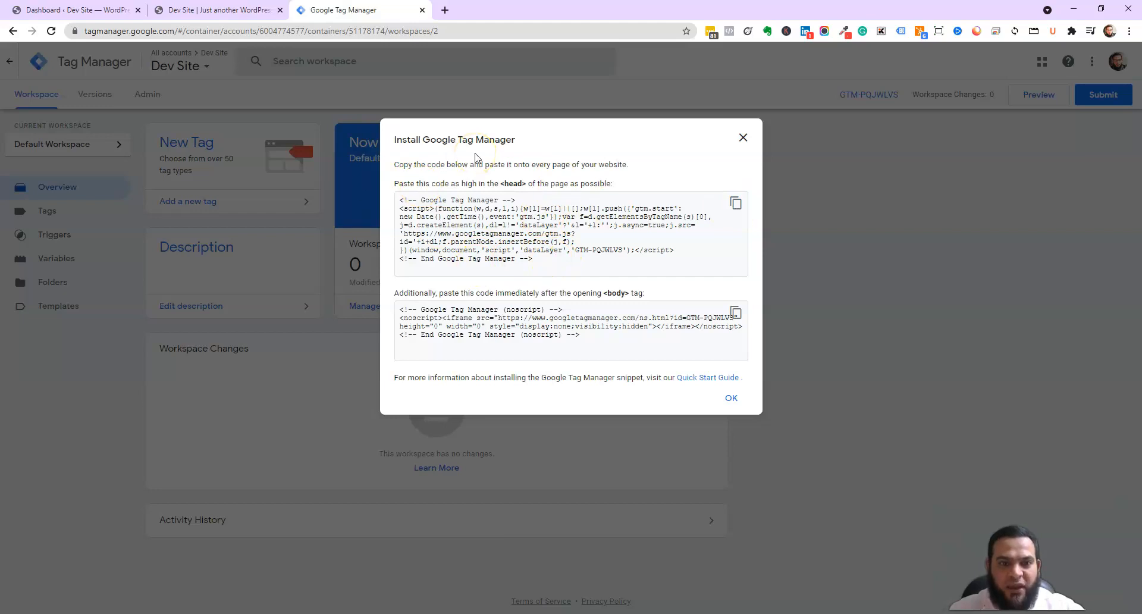
Copy the Tag Manager <head> snippet and open the Integration settings of the Divi theme options in the WordPress dashboard
click(717, 226)
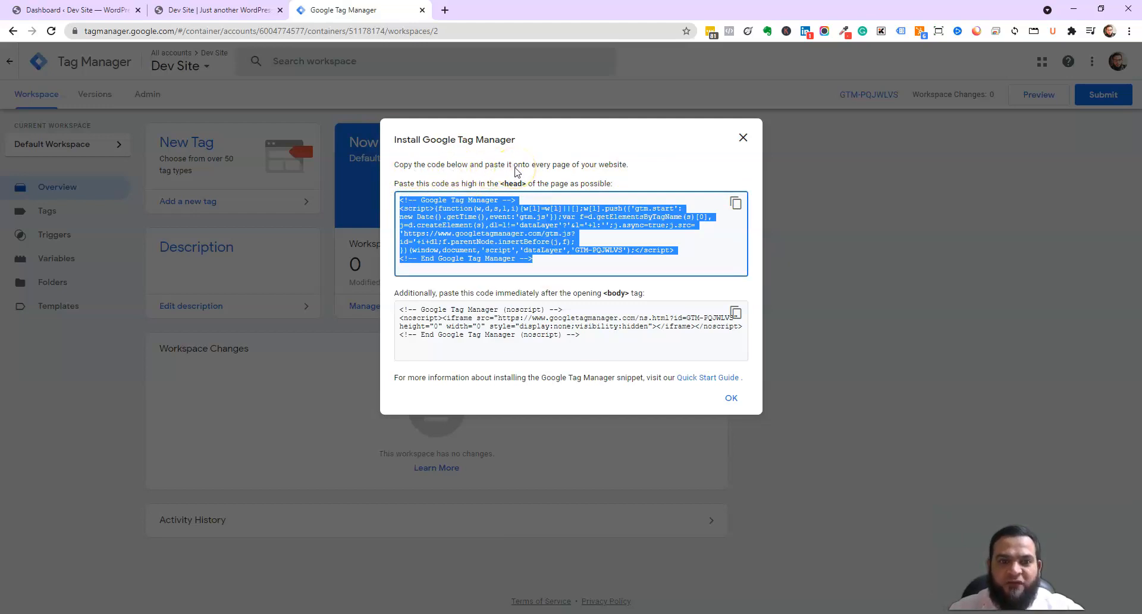
click(737, 202)
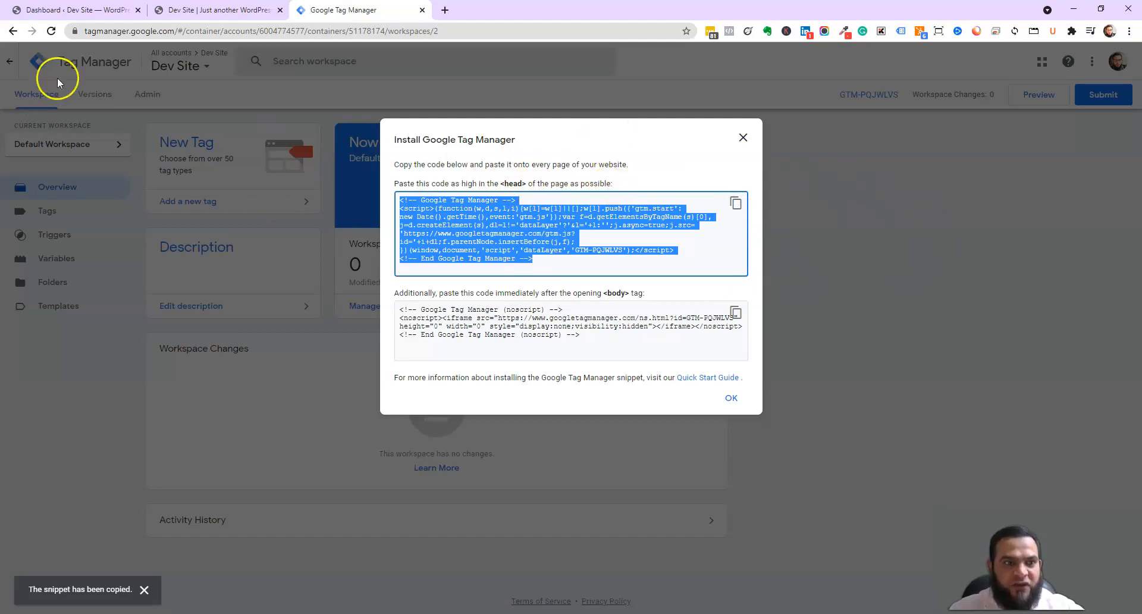
key(ctrl+1)
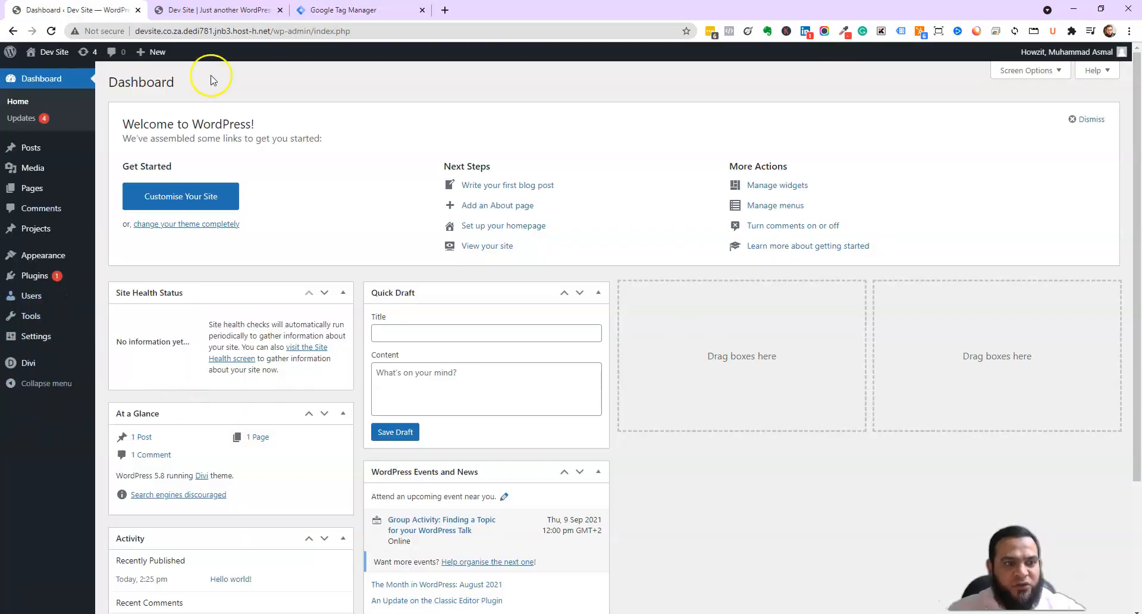
mouse_move(27, 368)
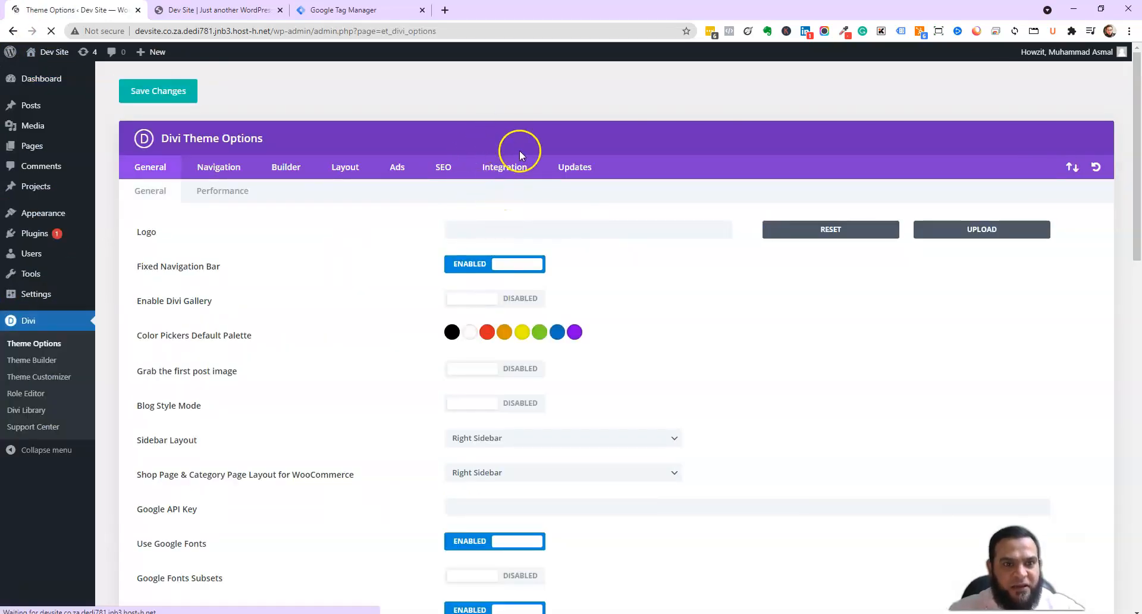
click(500, 164)
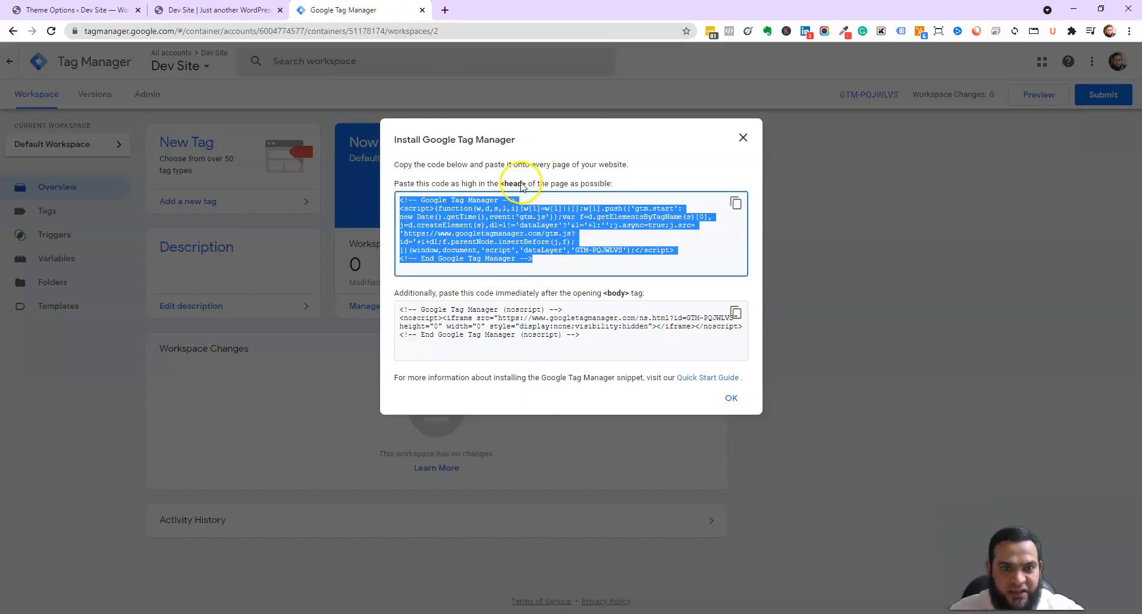
Paste the copied Tag Manager snippet into the Divi code area for the blog's <head>
click(78, 9)
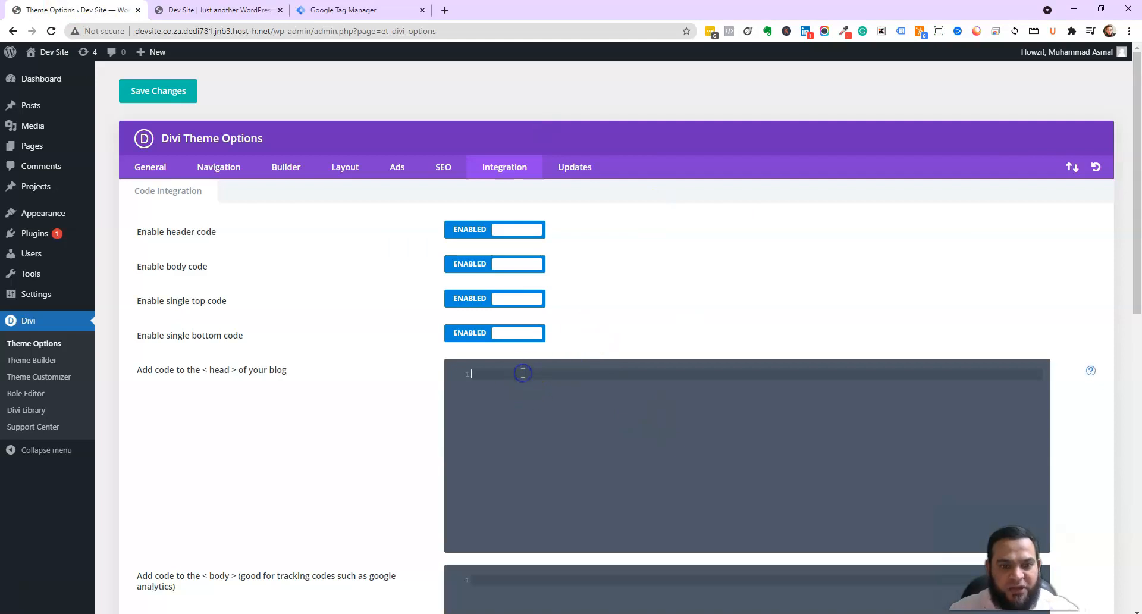
key(ctrl+v)
drag(298, 371, 134, 368)
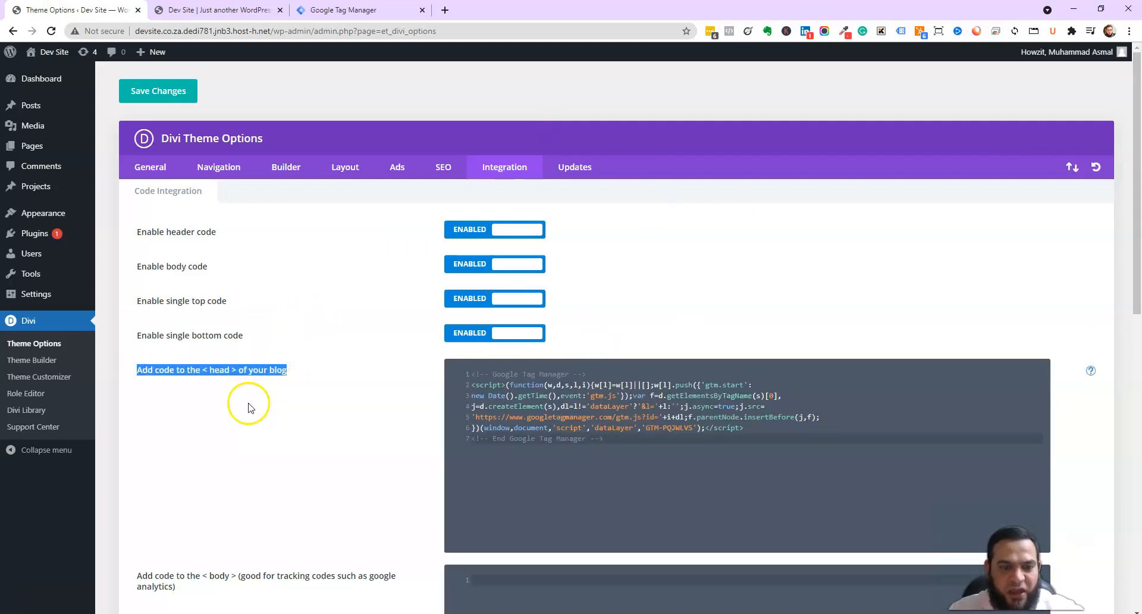
Copy the Tag Manager noscript snippet and paste it into the Divi code area for the <body>
click(343, 10)
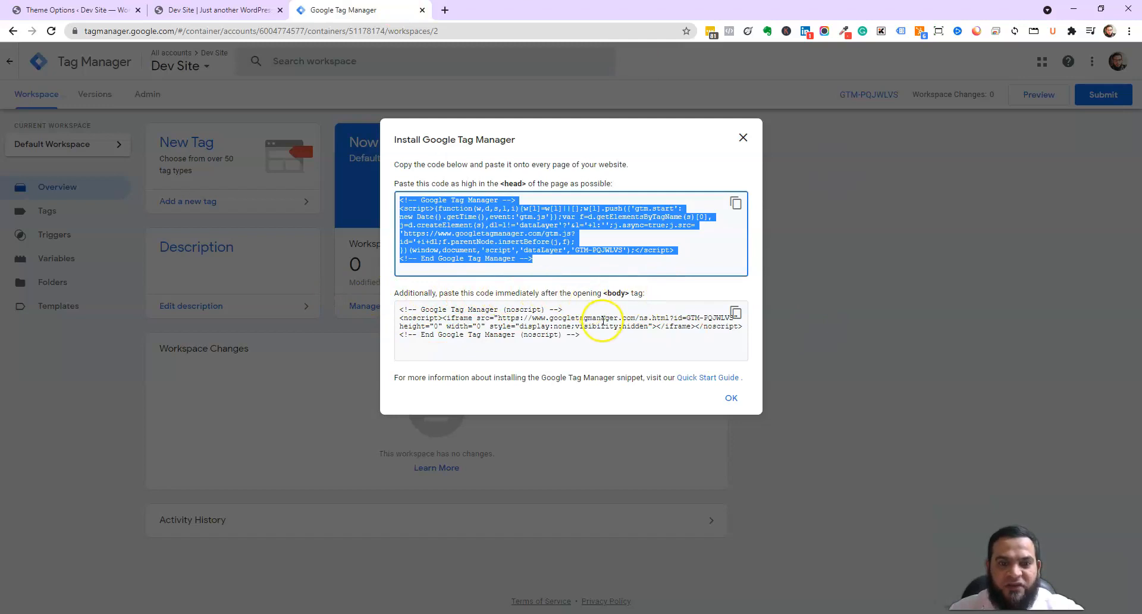
click(736, 313)
click(89, 10)
scroll(503, 389, down, 4)
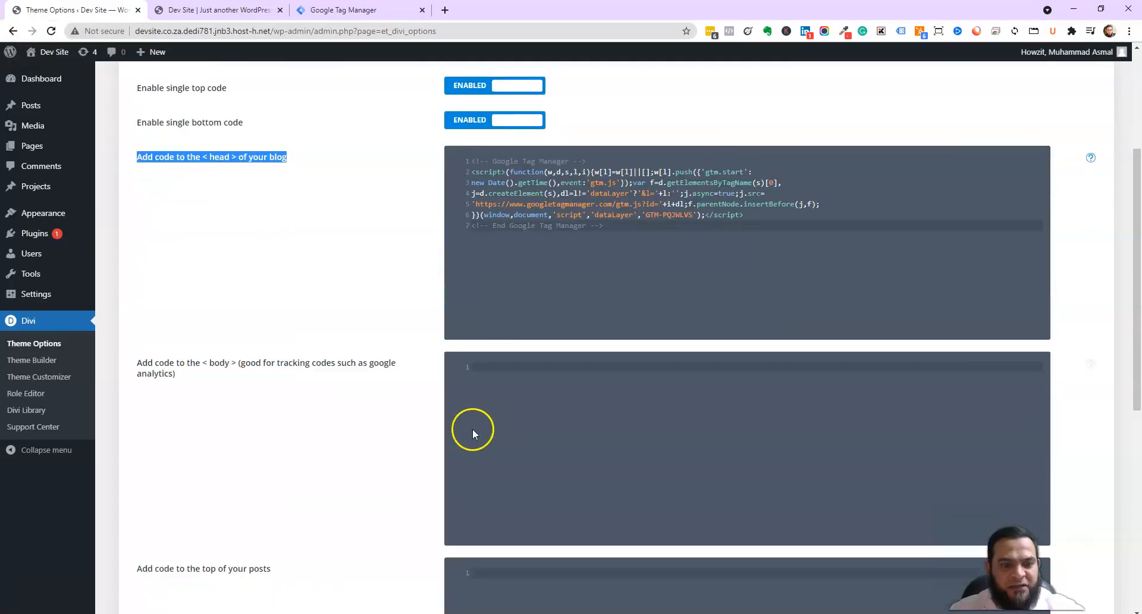
drag(197, 349, 145, 326)
click(553, 404)
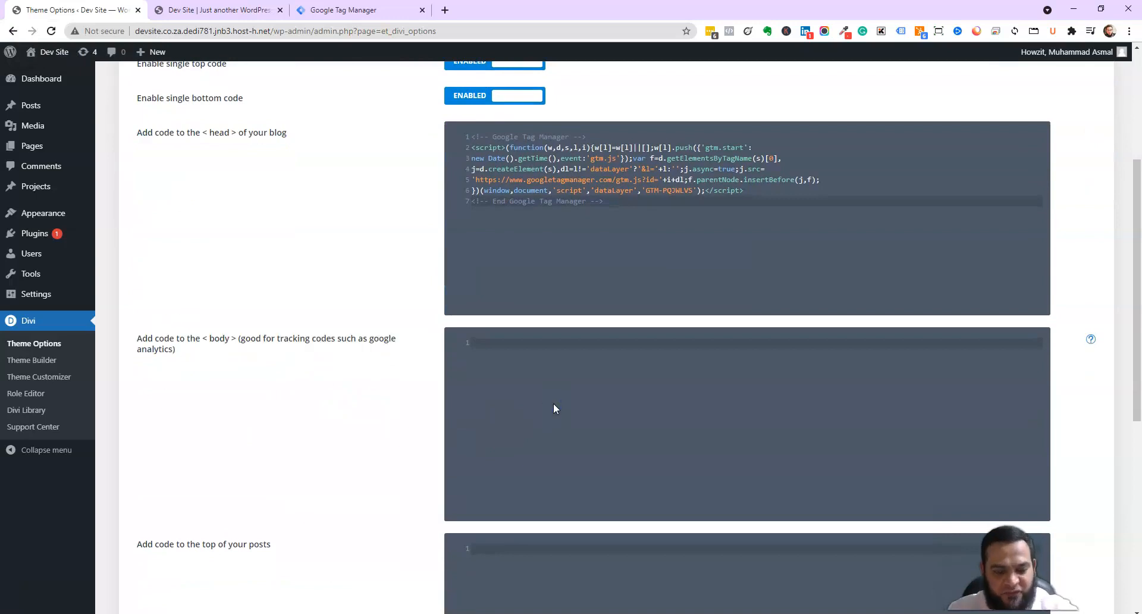
key(ctrl+v)
scroll(317, 404, up, 4)
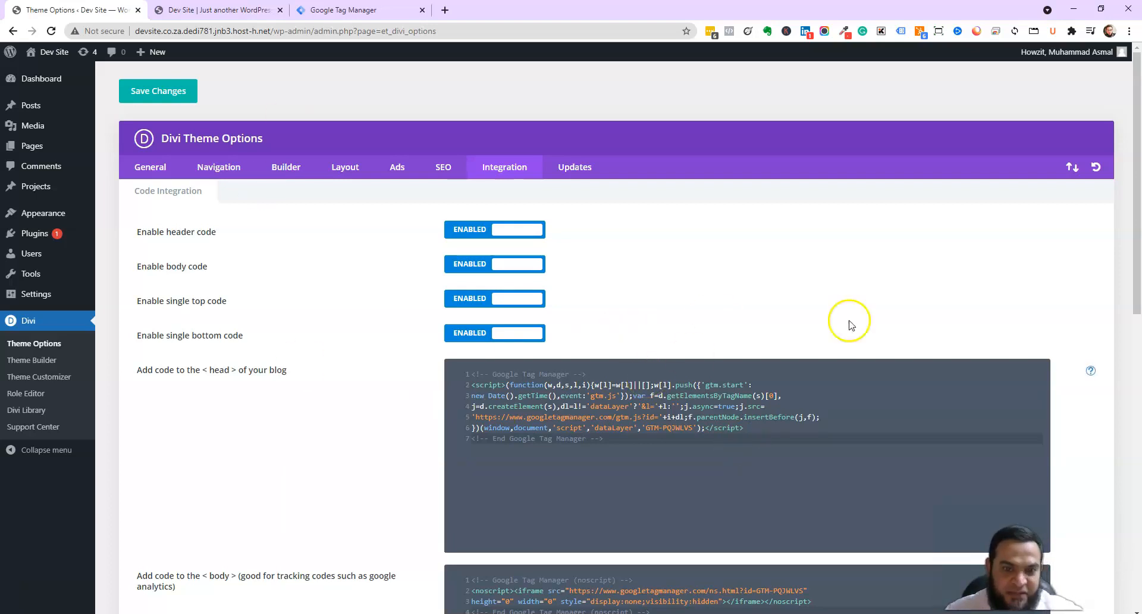
scroll(703, 426, down, 6)
scroll(675, 426, up, 6)
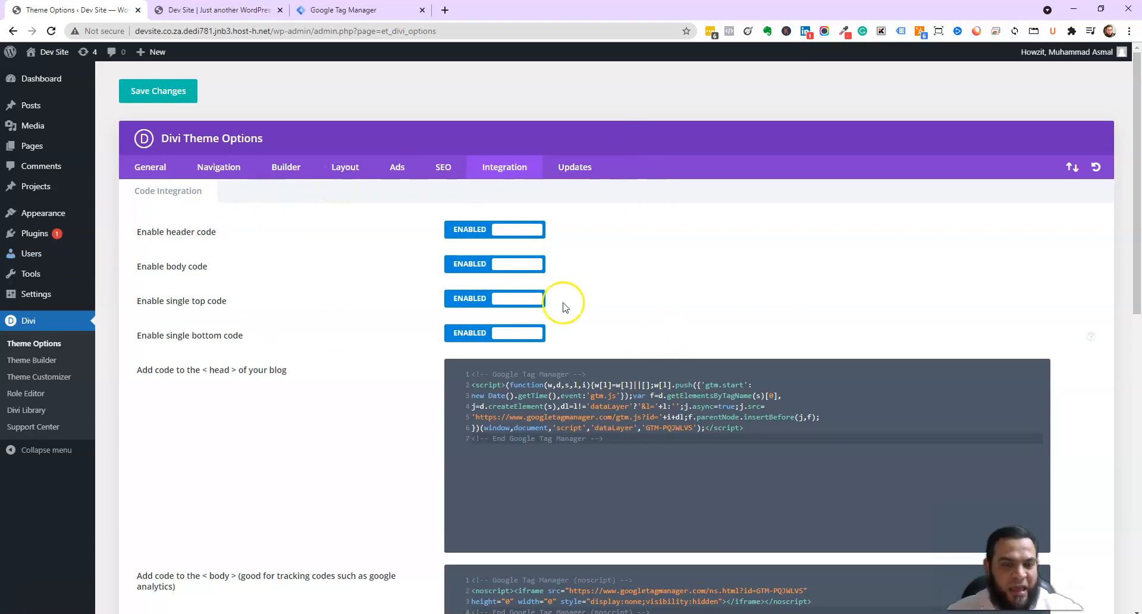
scroll(332, 382, down, 5)
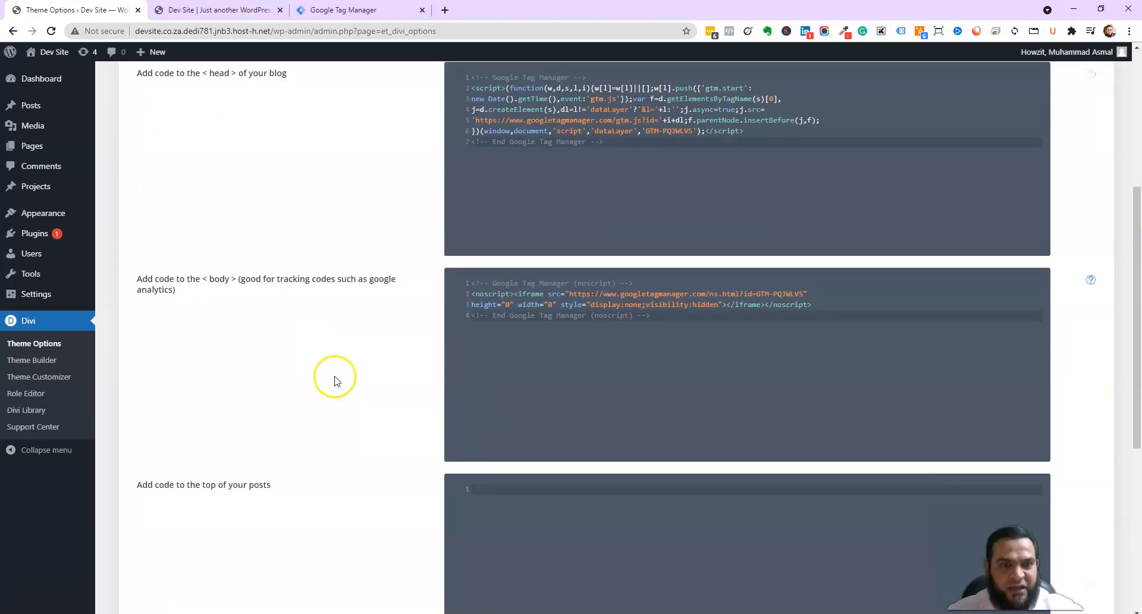
scroll(336, 380, up, 5)
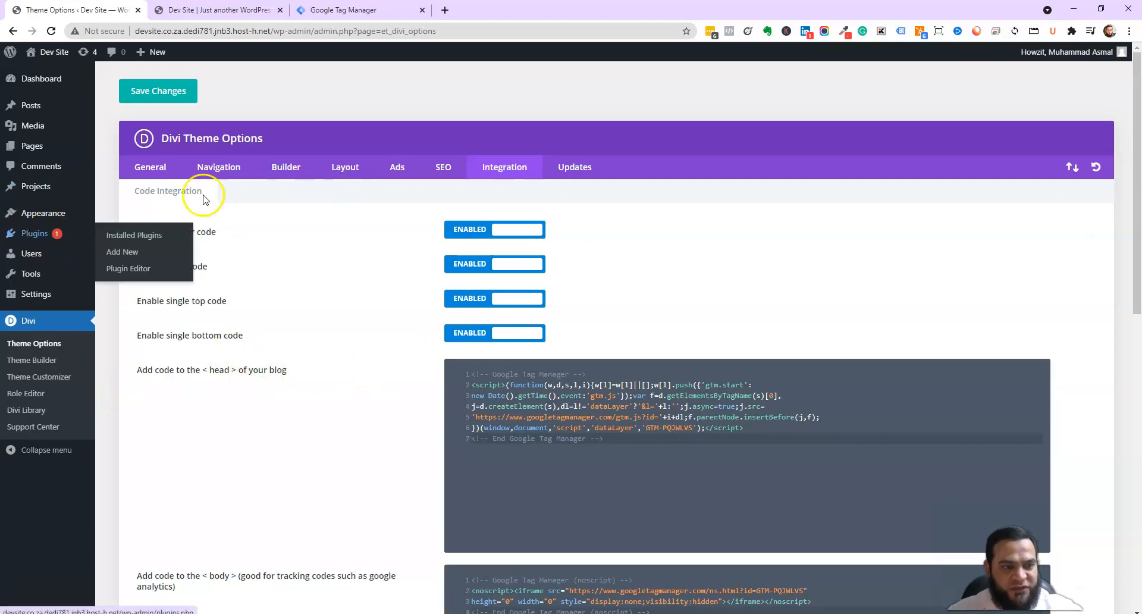
mouse_move(34, 241)
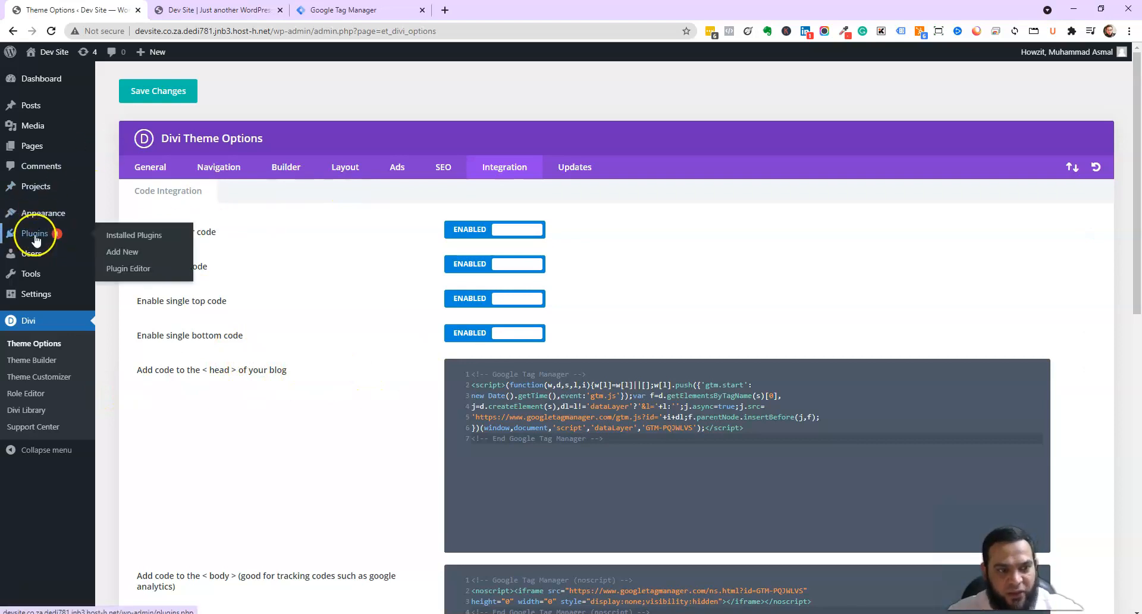
Open the page for adding new WordPress plugins and search for "google tag manager"
click(124, 255)
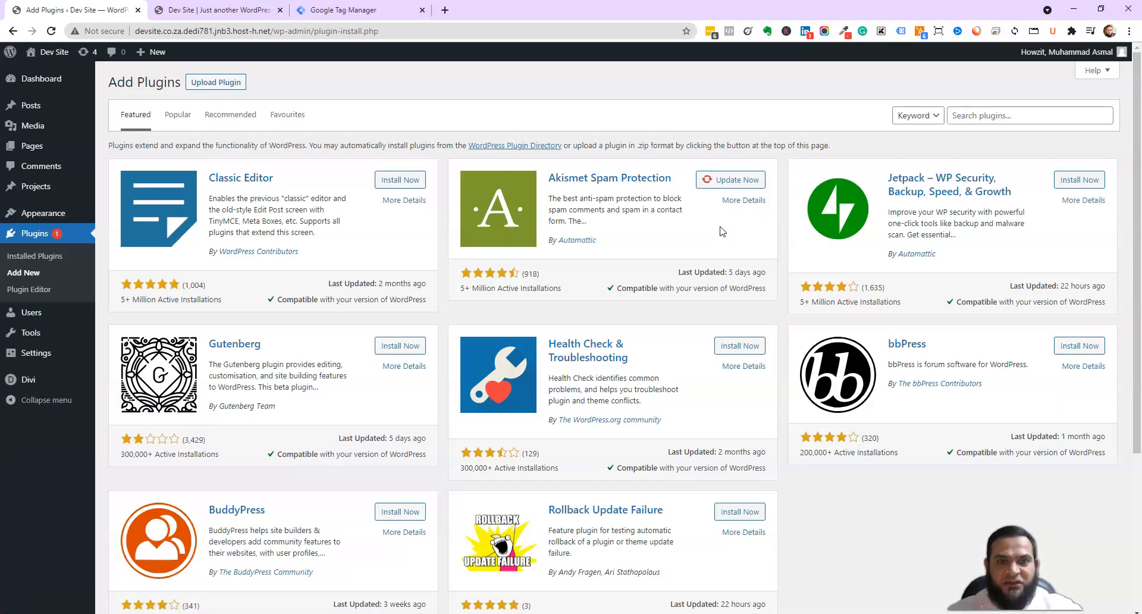
click(983, 116)
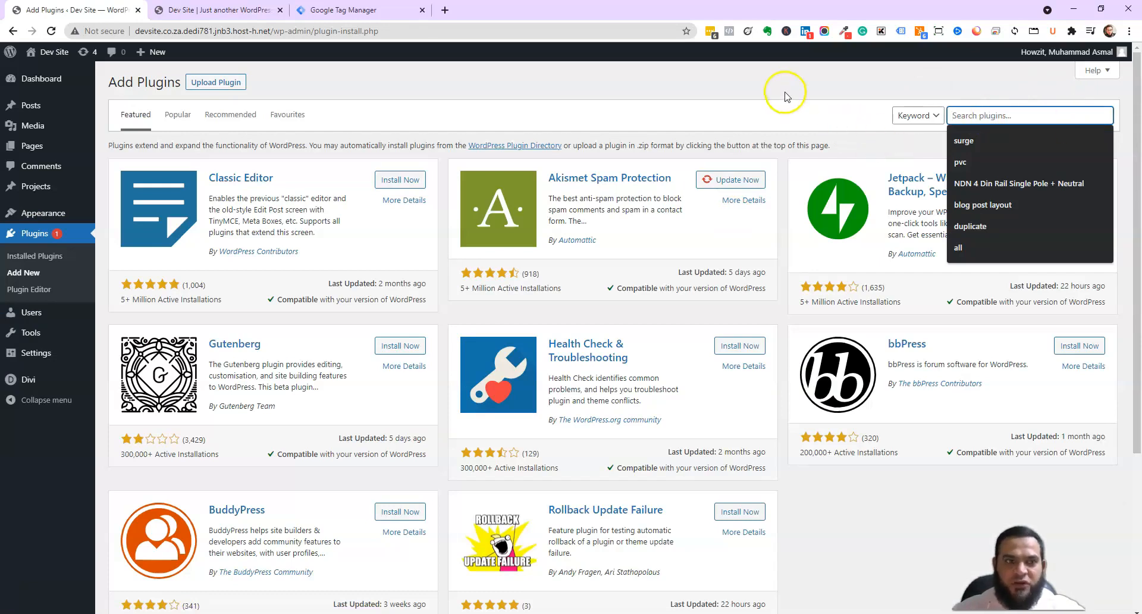
click(825, 82)
click(988, 116)
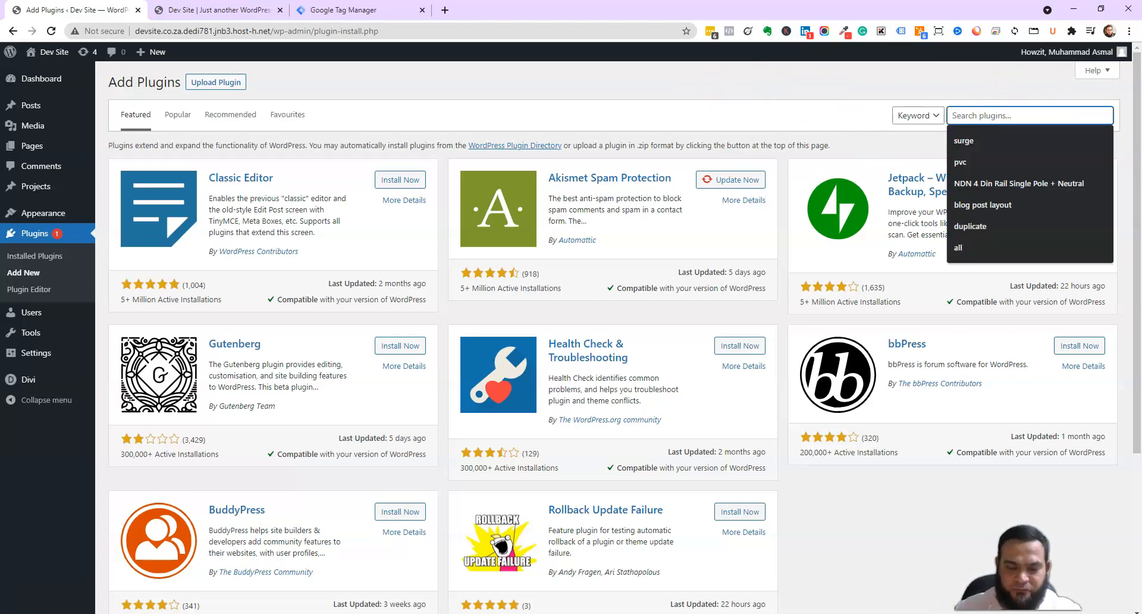
text(go)
key(Down)
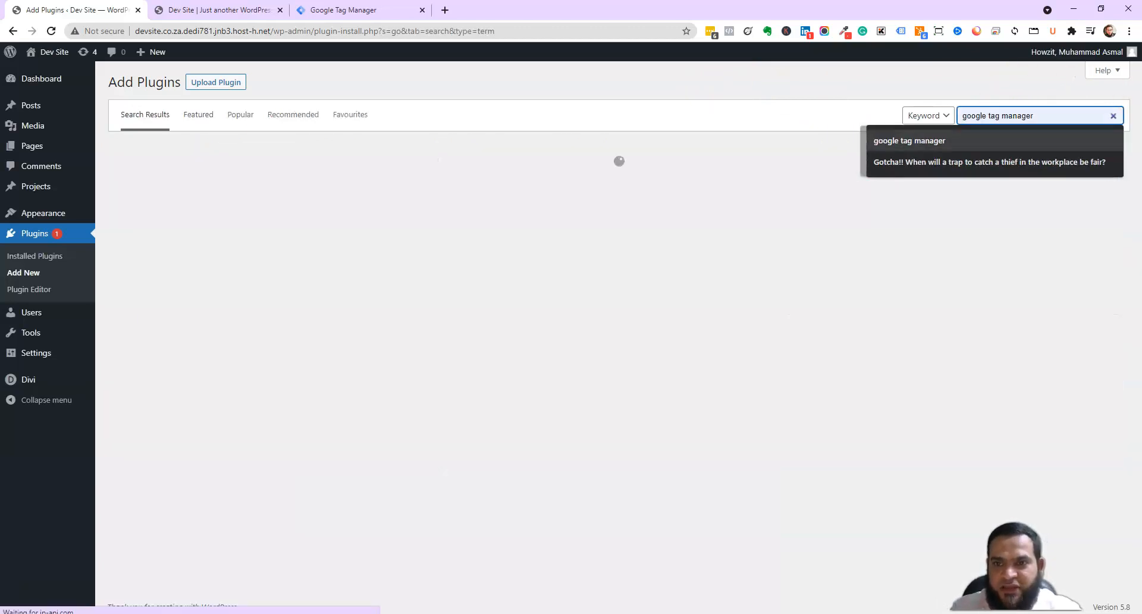
key(Return)
scroll(378, 252, down, 3)
scroll(378, 252, up, 3)
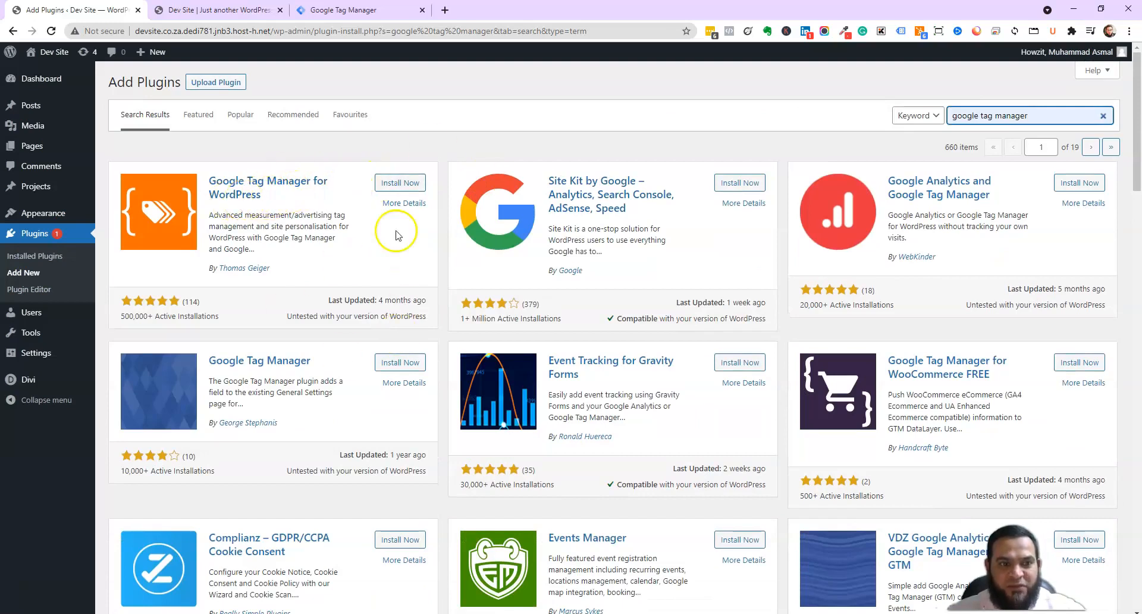
Install the Google Tag Manager for WordPress plugin and go to the Google Tag Manager ID setting in its options
click(120, 320)
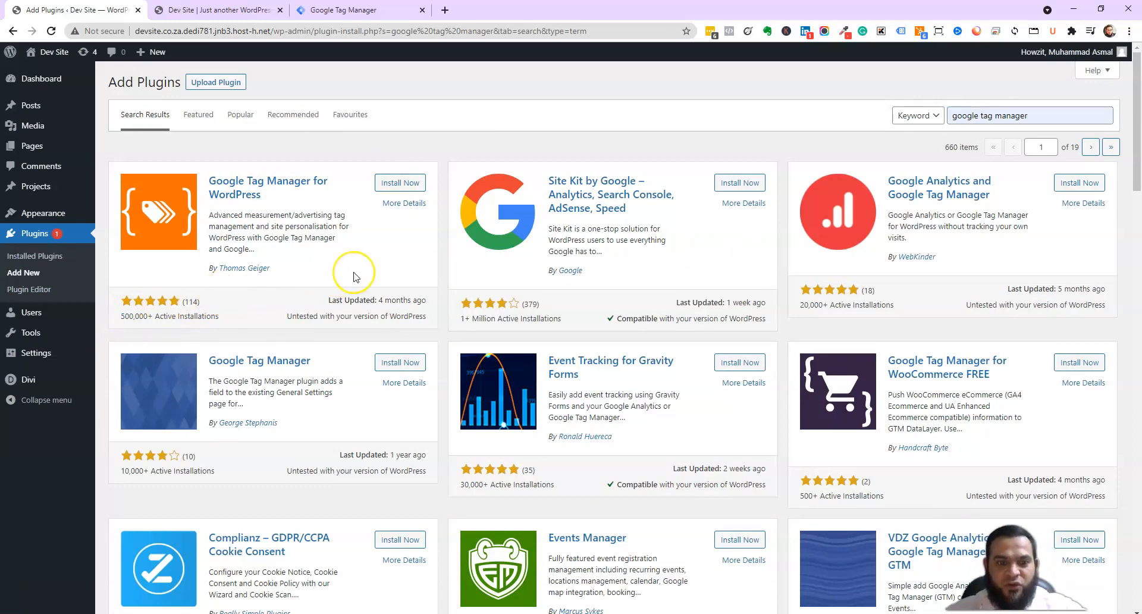
click(397, 186)
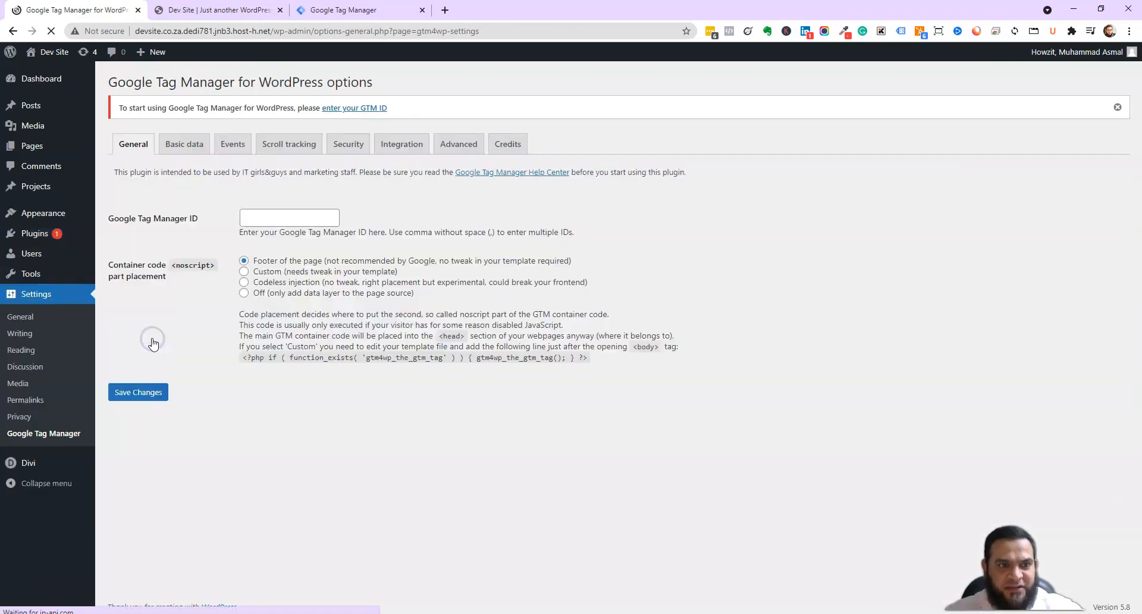
click(292, 216)
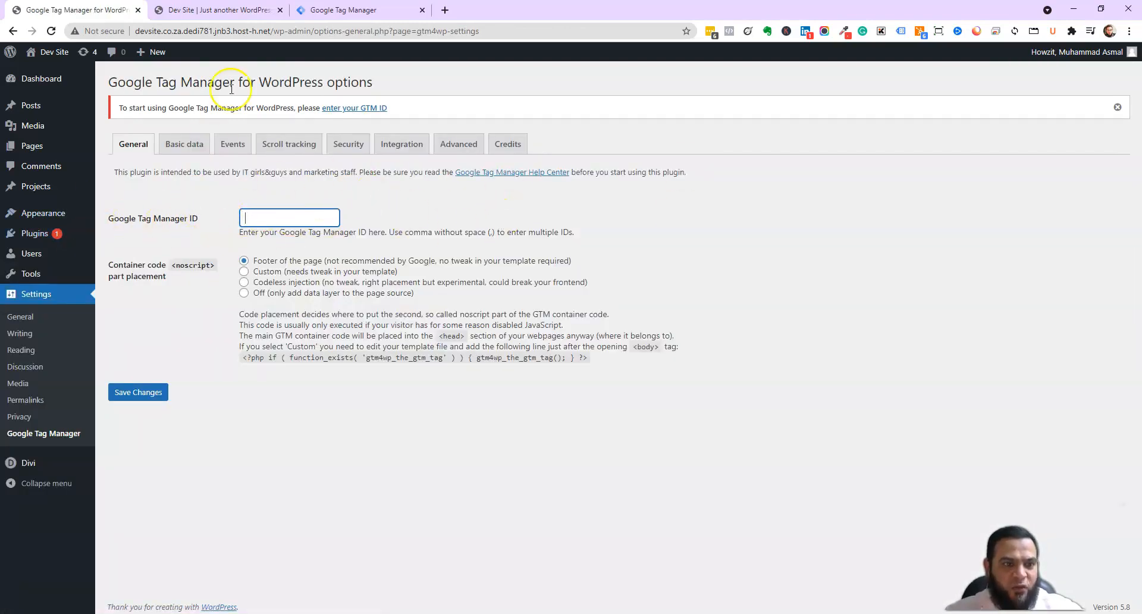
Switch to Tag Manager, locate the container ID inside the <head> snippet, and close the installation instructions
click(344, 10)
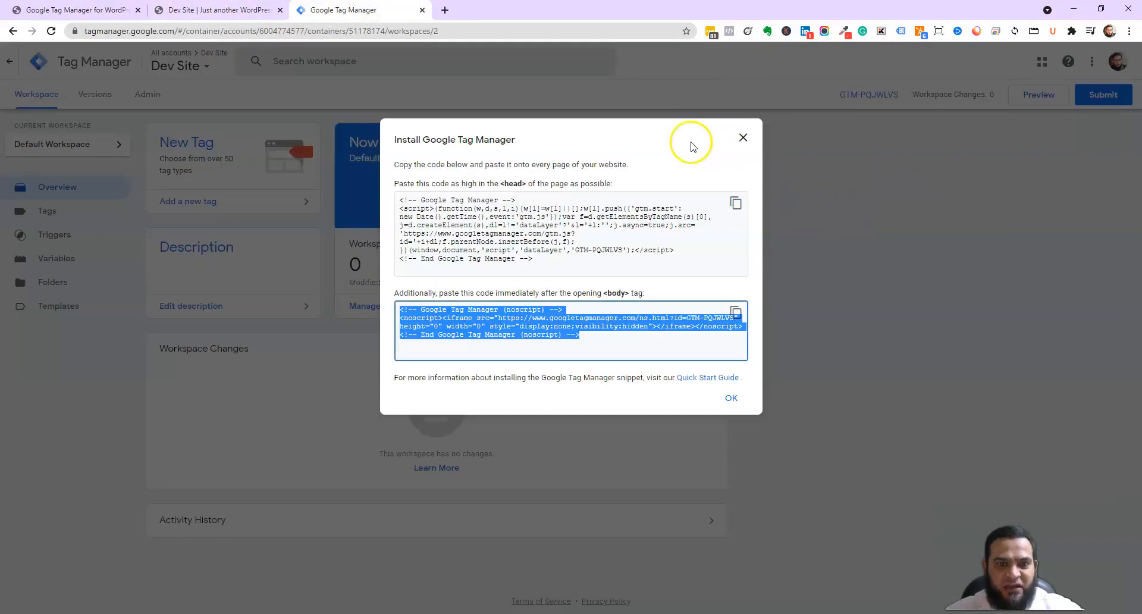
click(538, 212)
drag(620, 250, 579, 250)
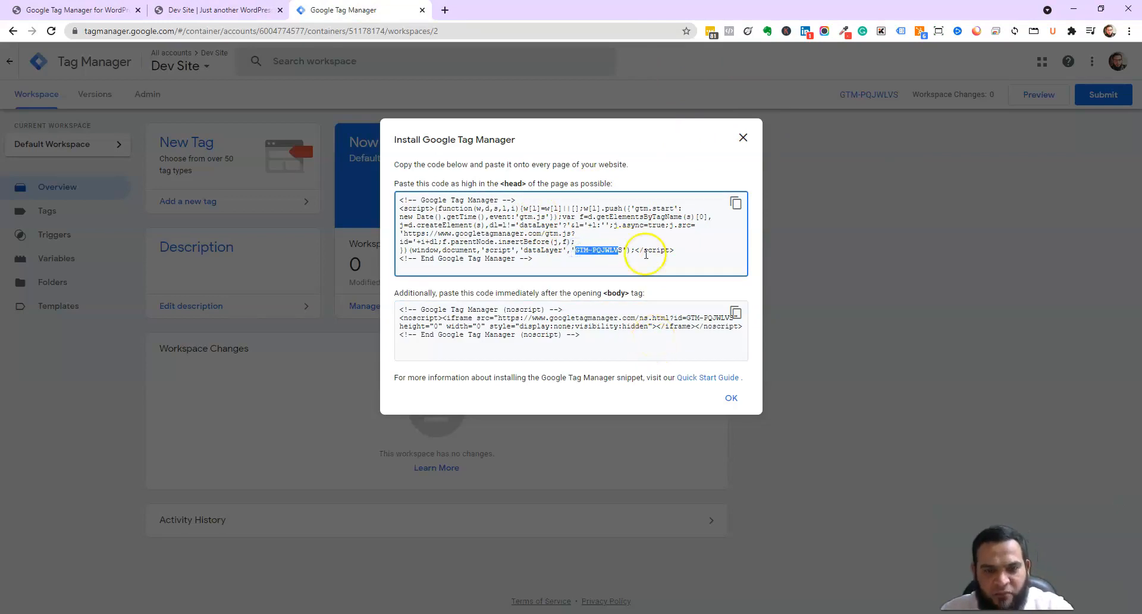
click(742, 140)
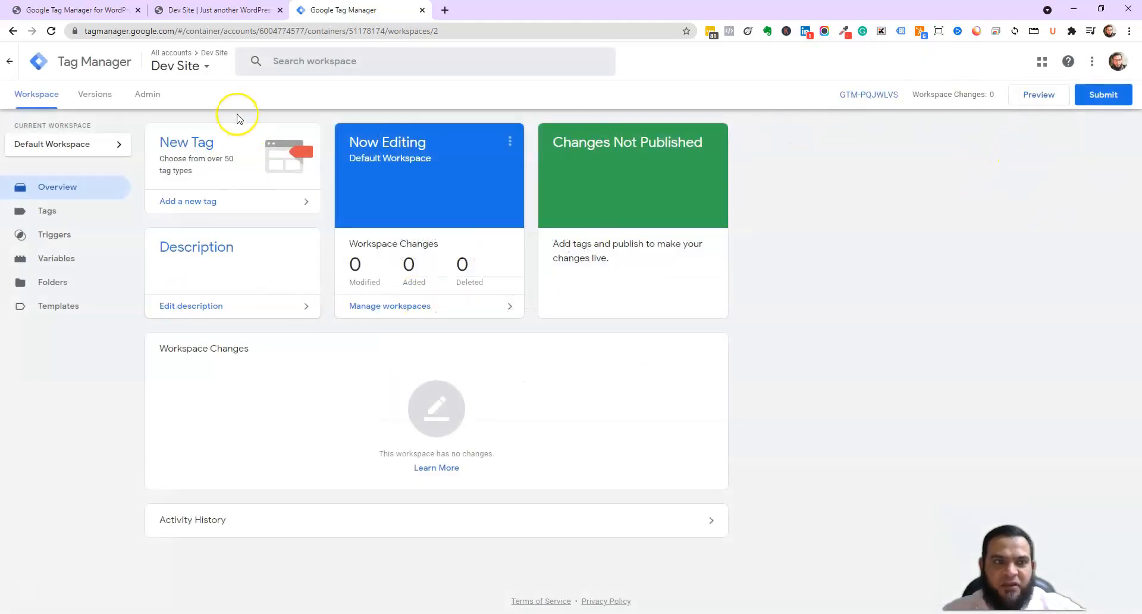
Copy the Dev Site container's ID from the Tag Manager administration page
click(148, 94)
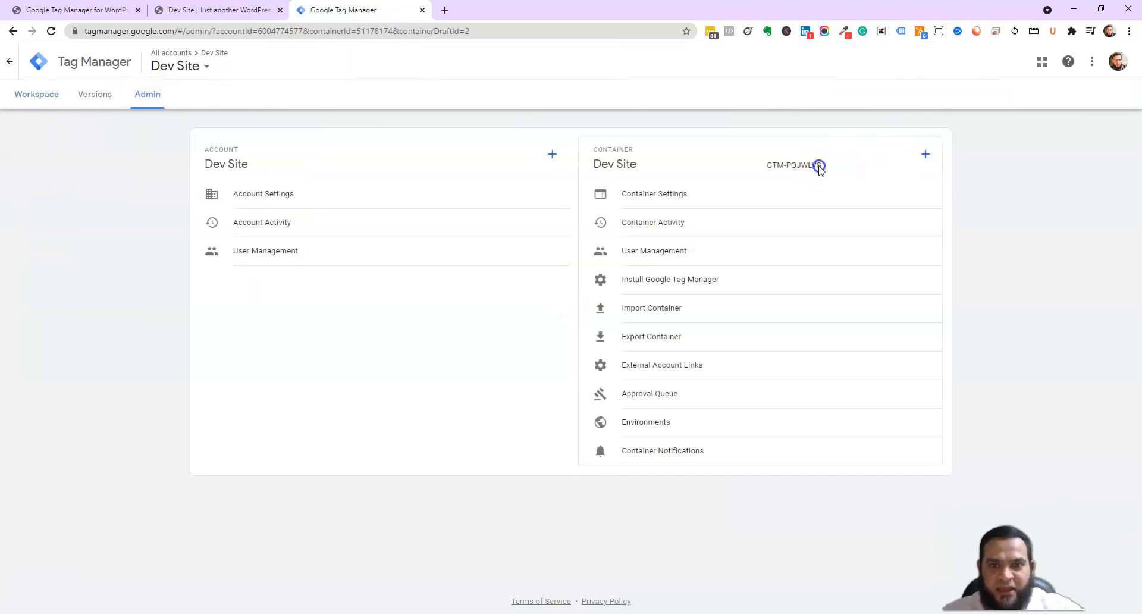
drag(823, 167, 769, 169)
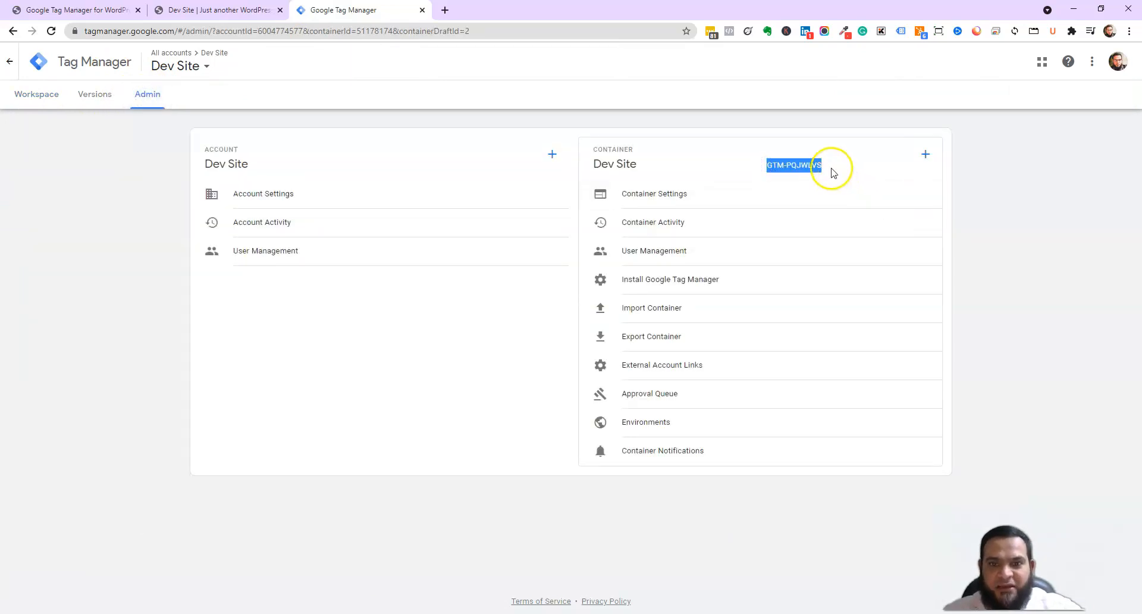
right_click(803, 166)
click(833, 175)
Paste the copied container ID as the plugin's Google Tag Manager ID in WordPress and save the settings
click(78, 10)
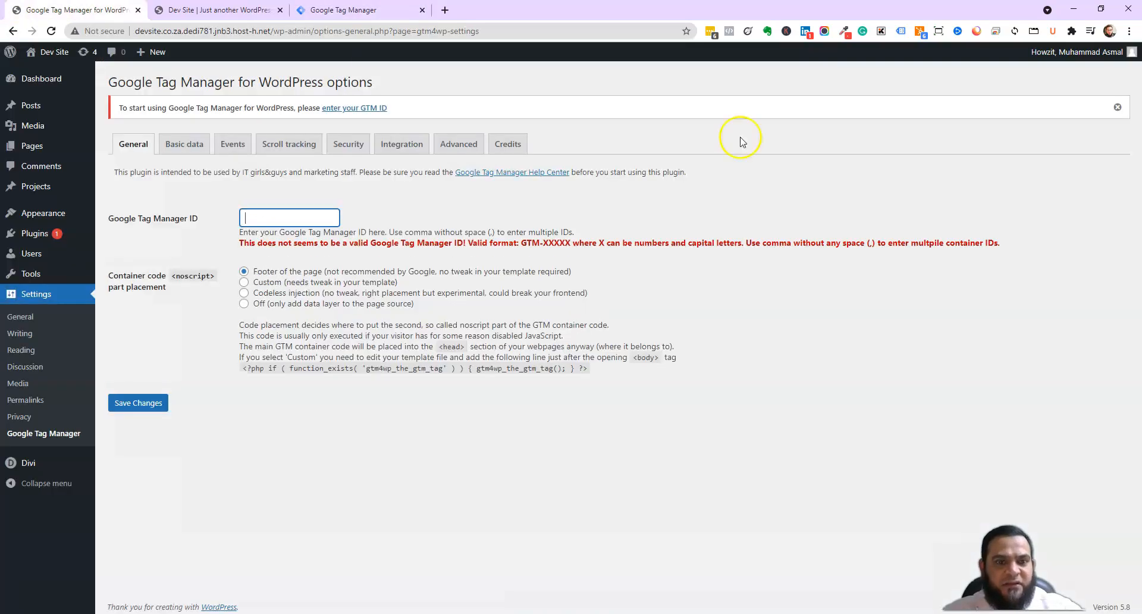
click(278, 220)
key(ctrl+v)
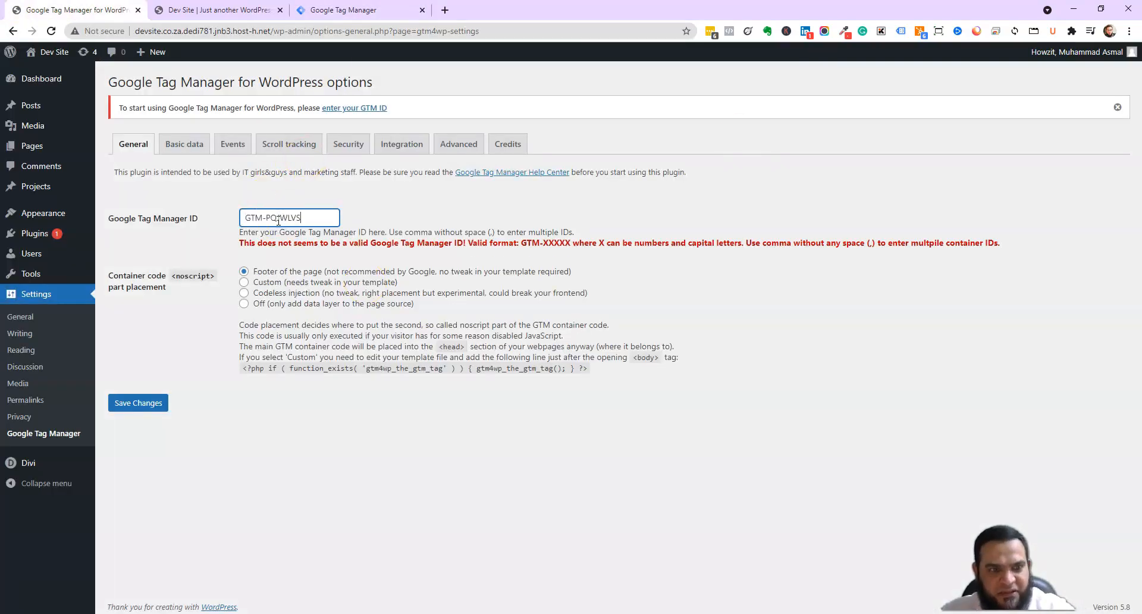
click(130, 409)
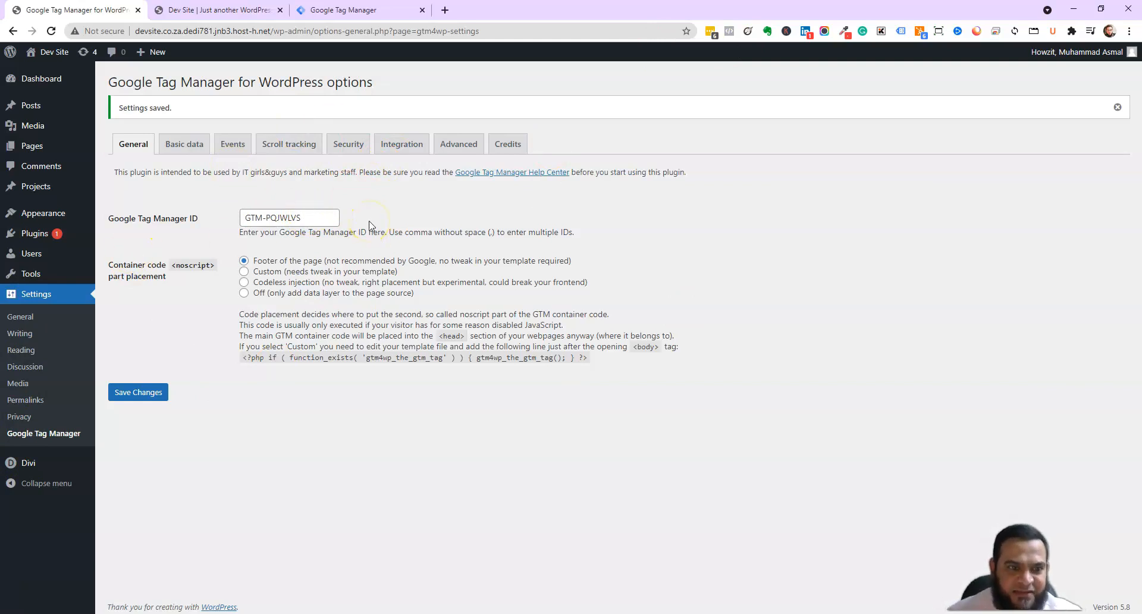
Switch to Tag Manager and return to the Dev Site workspace overview
click(351, 10)
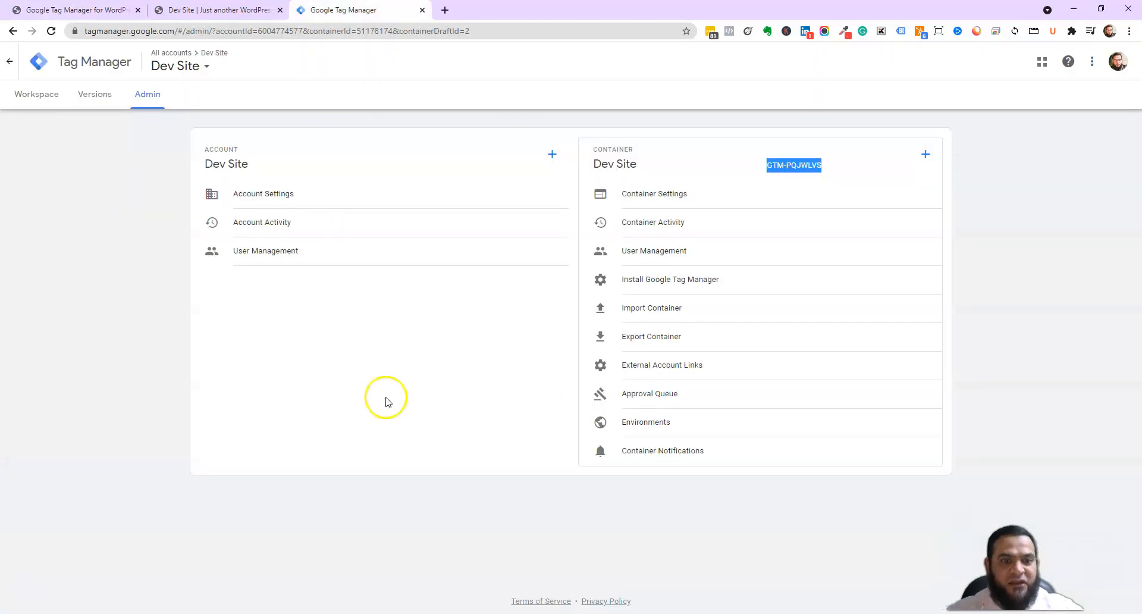
click(36, 94)
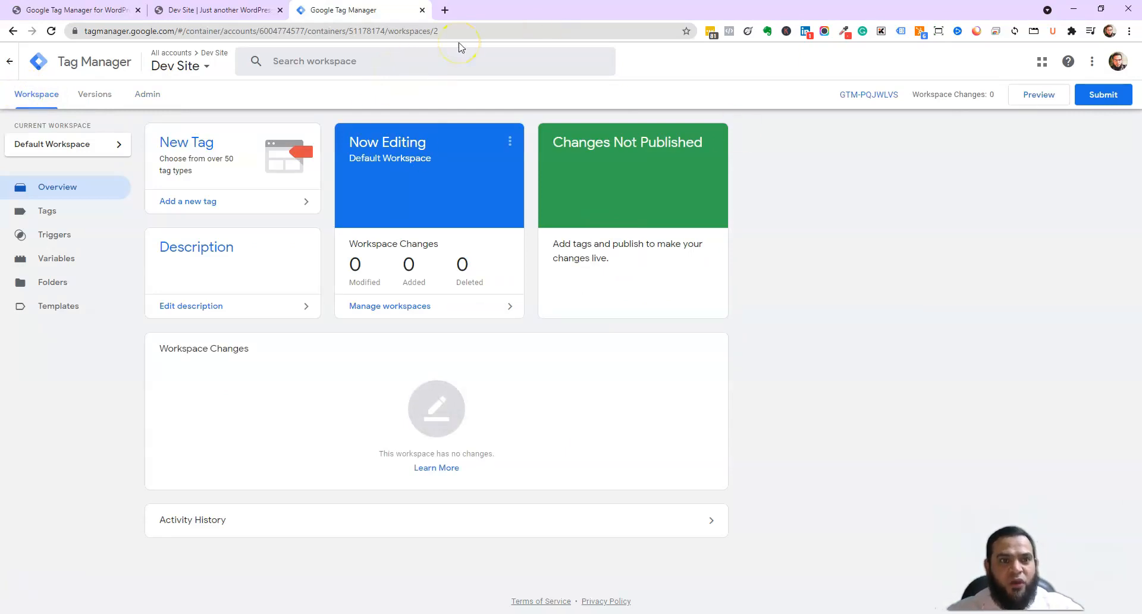
In WordPress, open the Divi Integration settings, add an empty line after the <head> snippet, and review the <body> code area
click(77, 10)
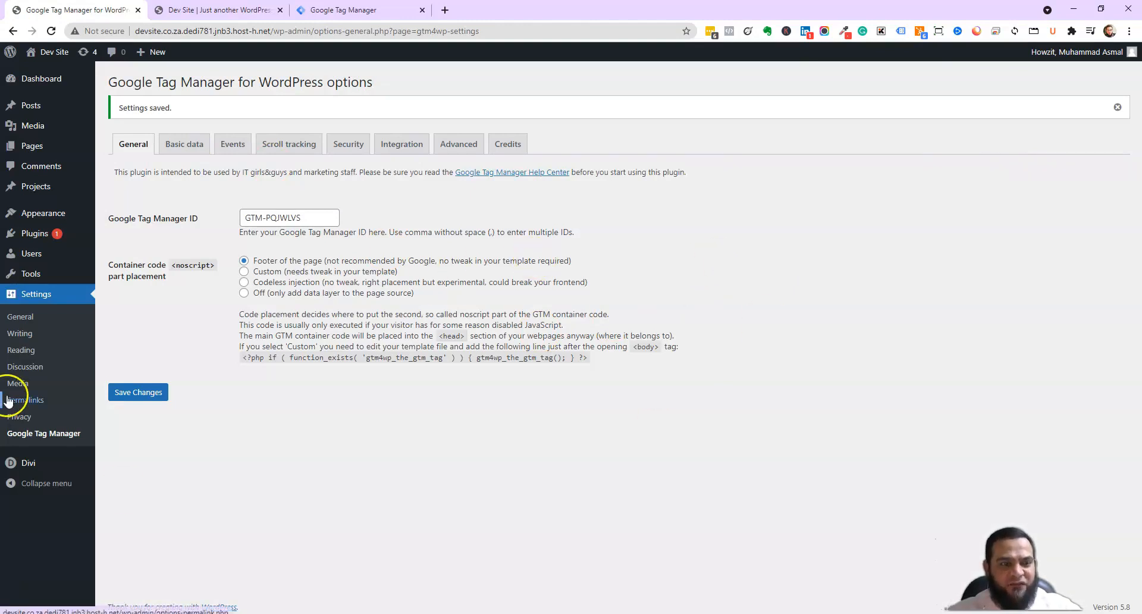
mouse_move(26, 462)
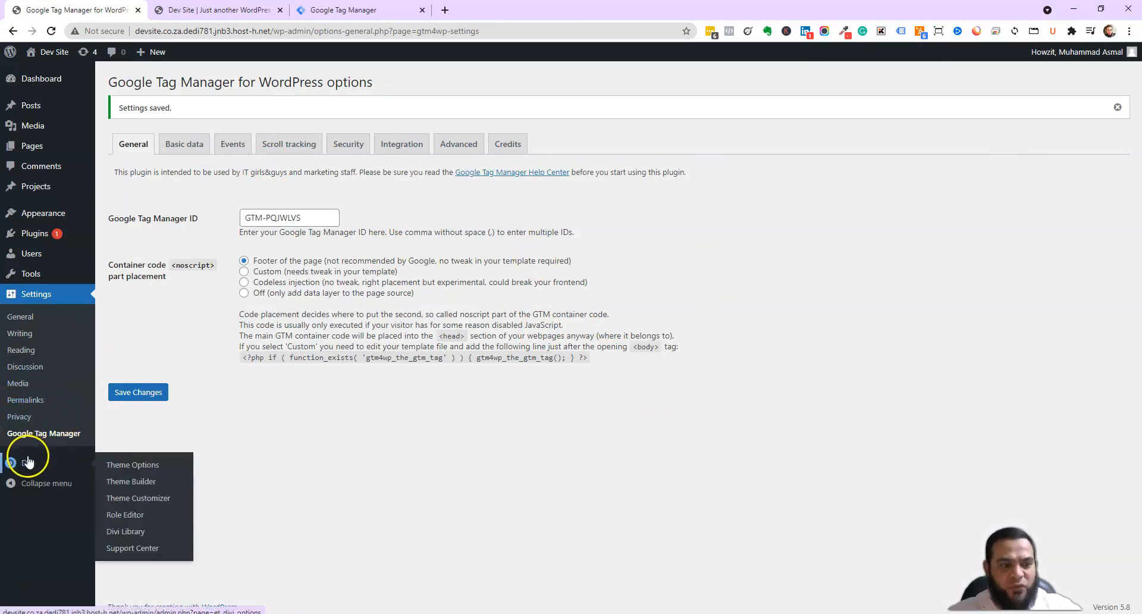
click(125, 467)
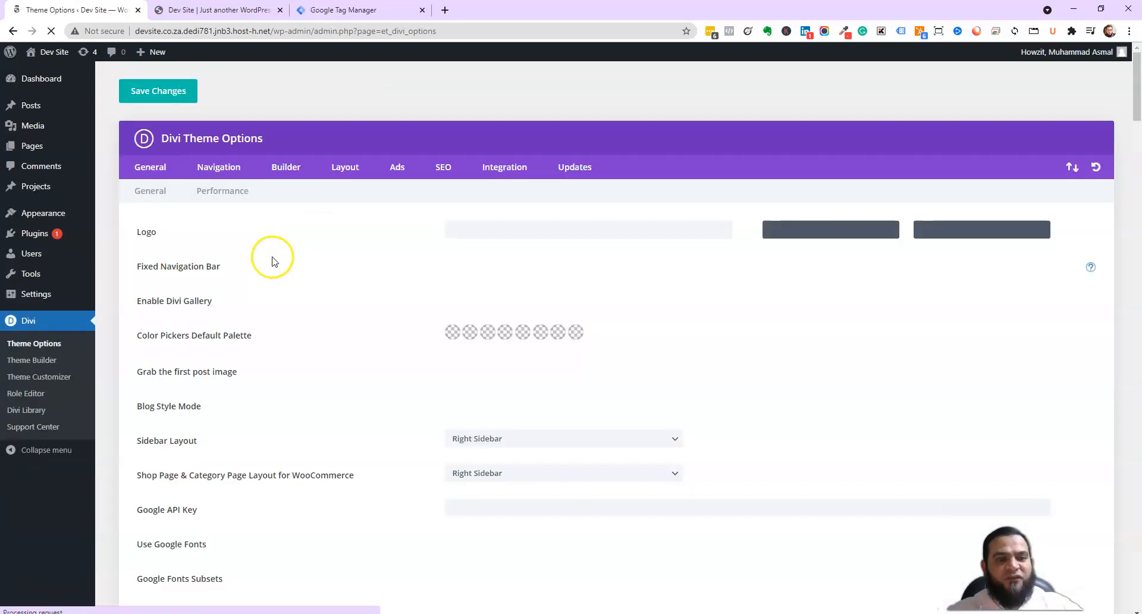
click(517, 169)
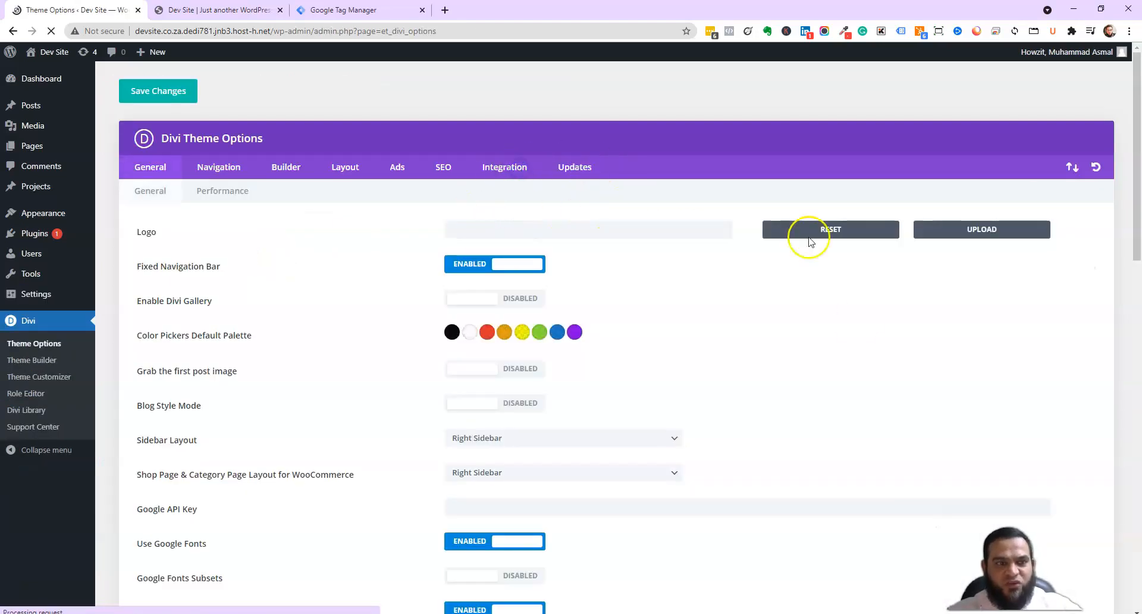
click(676, 451)
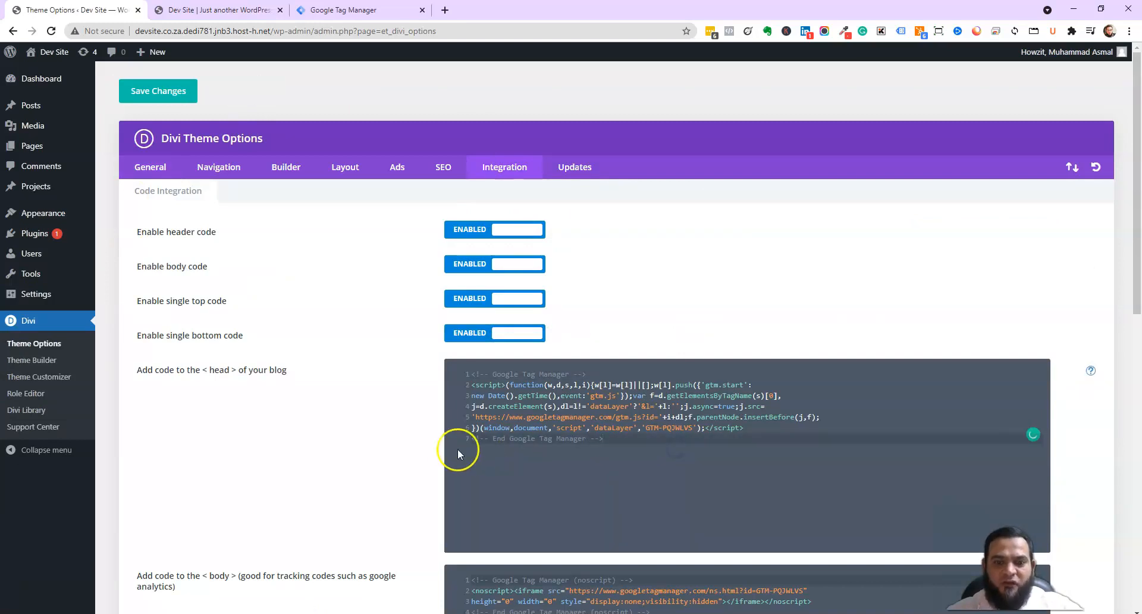
key(Return)
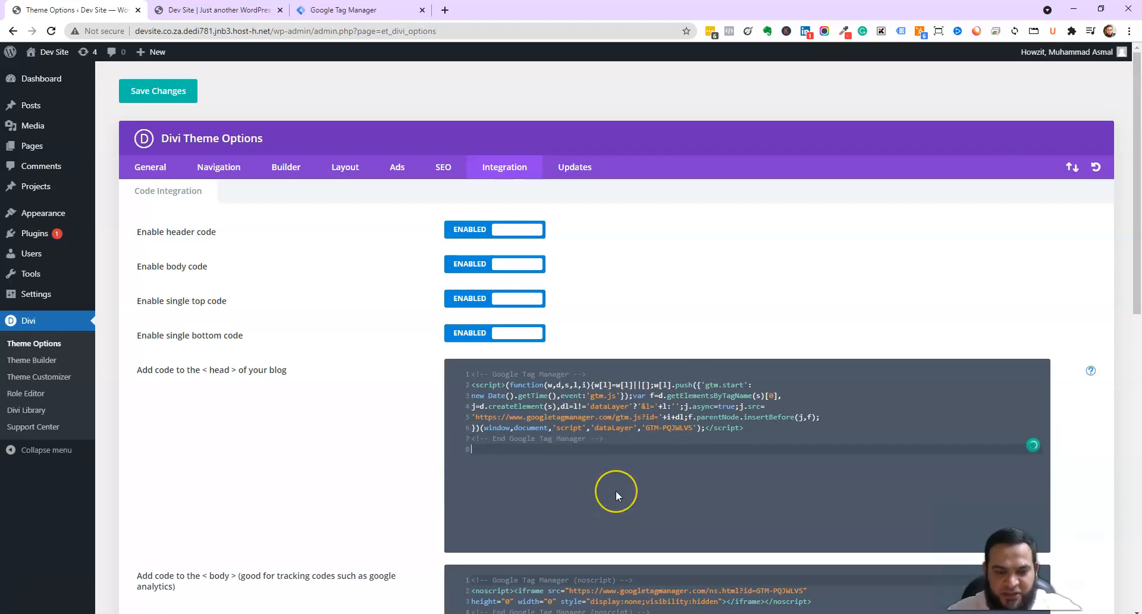
scroll(615, 490, down, 2)
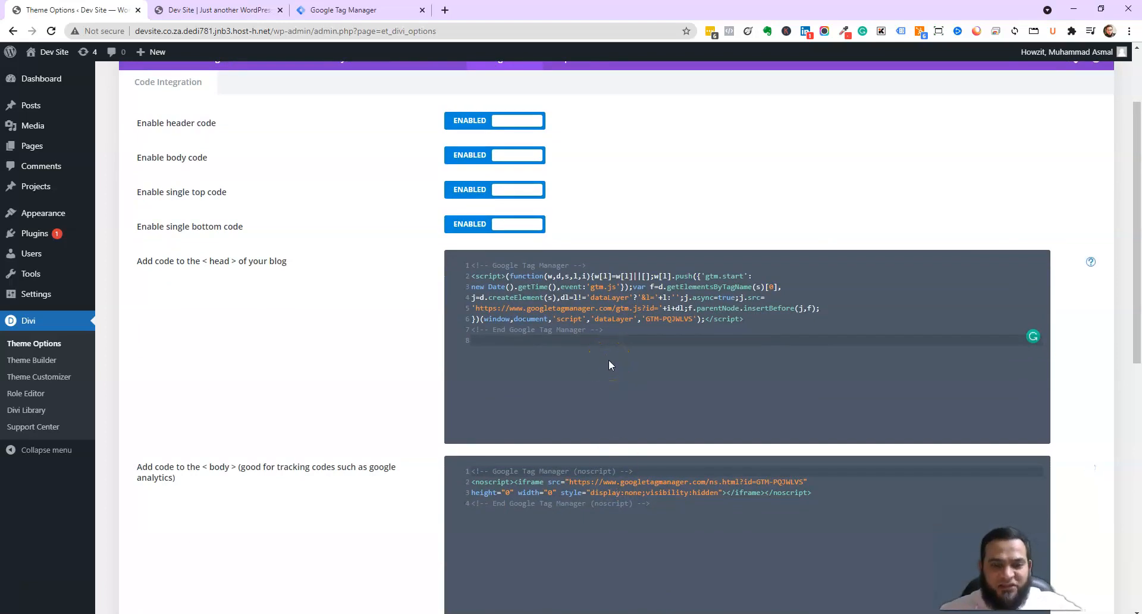
scroll(627, 352, down, 4)
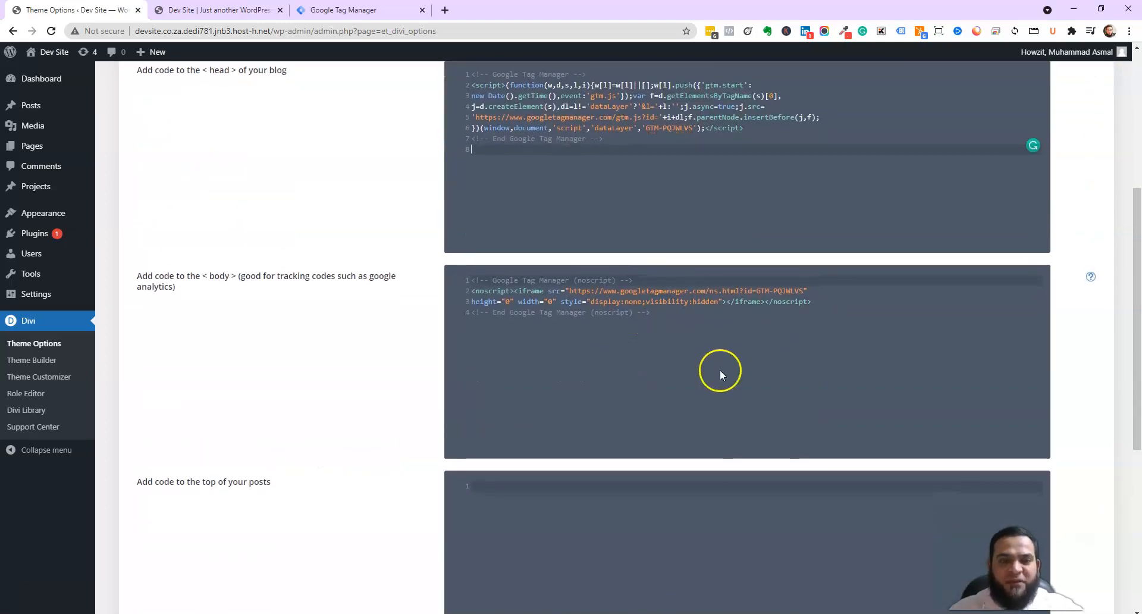
scroll(720, 369, up, 6)
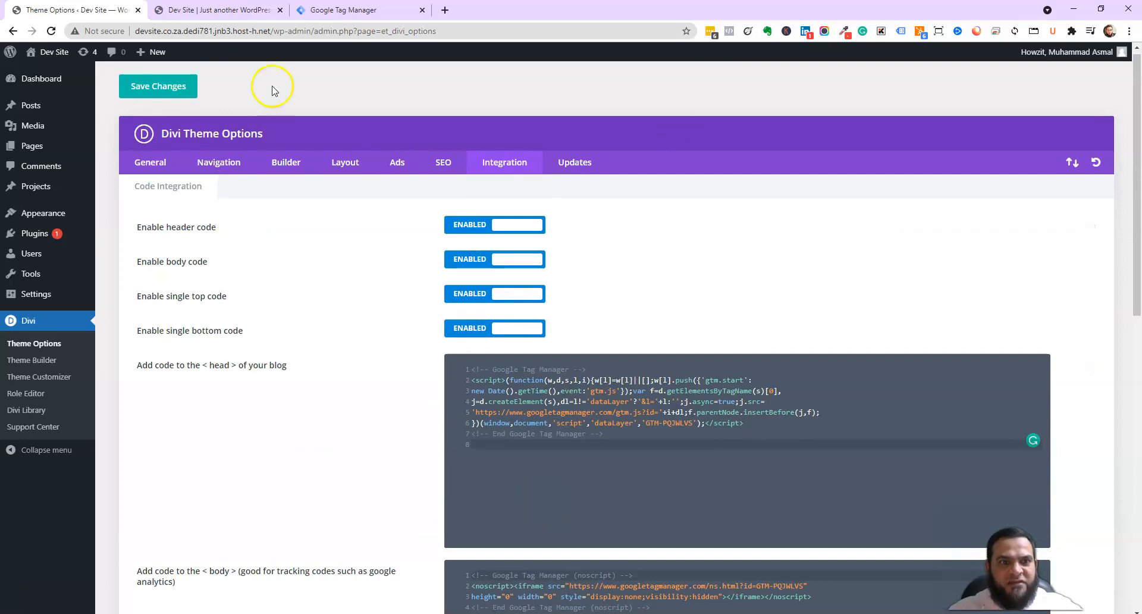
Switch to Tag Manager and open the Dev Site workspace's tag list
click(351, 11)
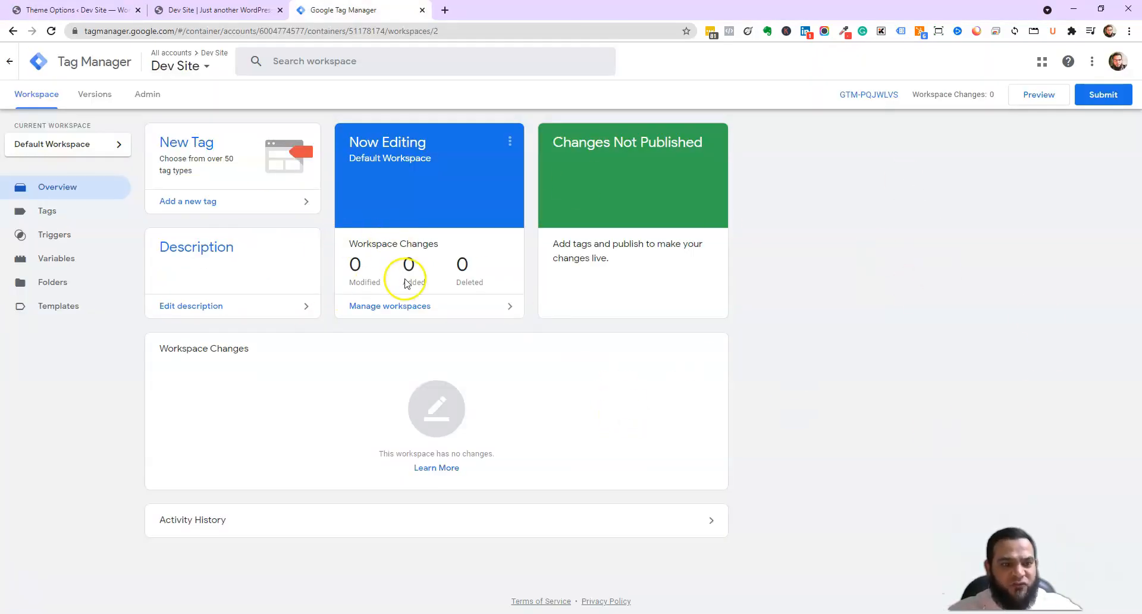
click(48, 218)
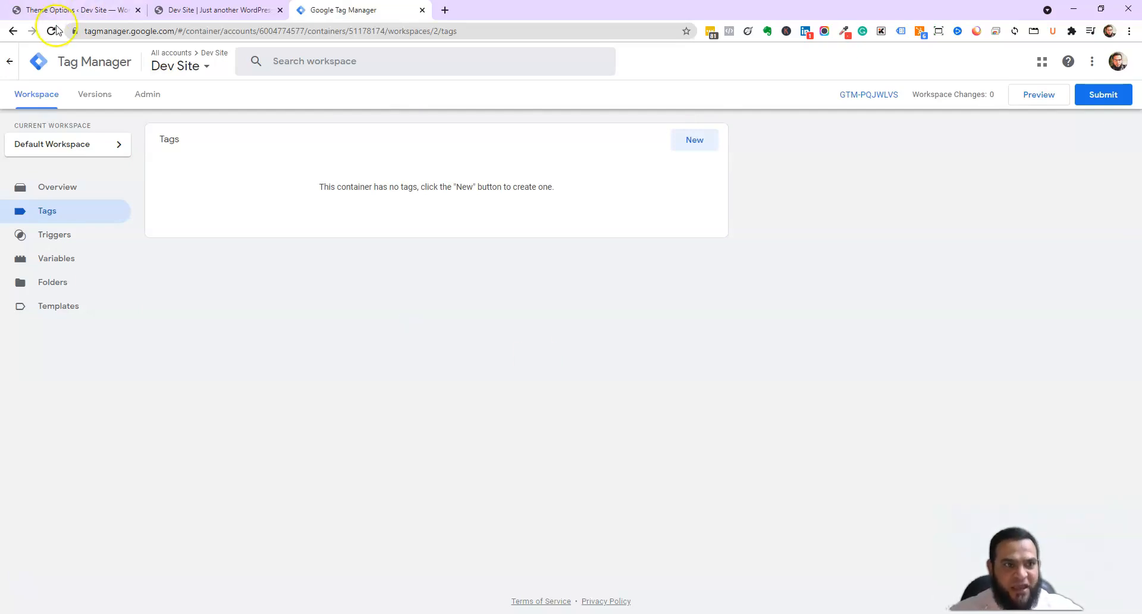
Return to the Divi Integration settings in WordPress and examine which code areas belong to the blog's <head> and <body>
click(70, 10)
click(256, 415)
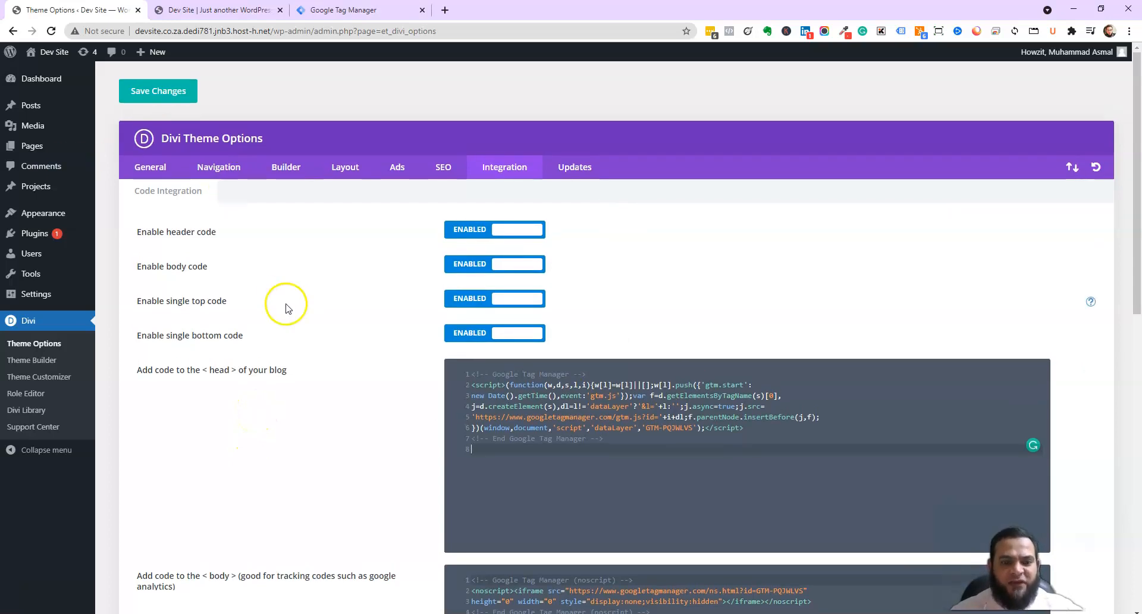
drag(288, 374, 149, 370)
click(253, 450)
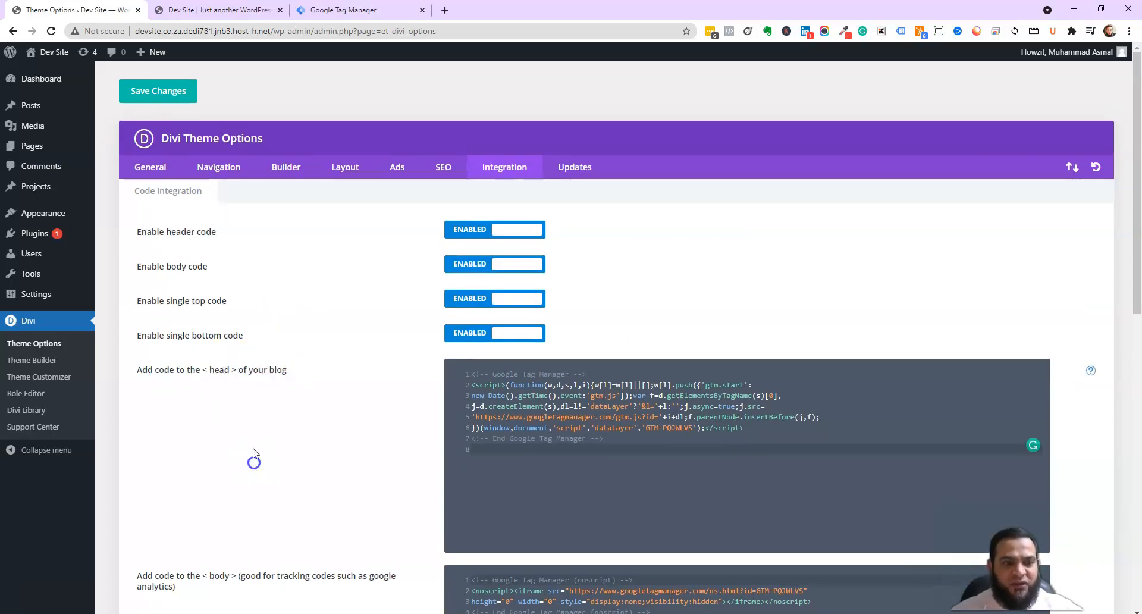
drag(297, 375, 115, 367)
click(276, 393)
scroll(286, 421, down, 1)
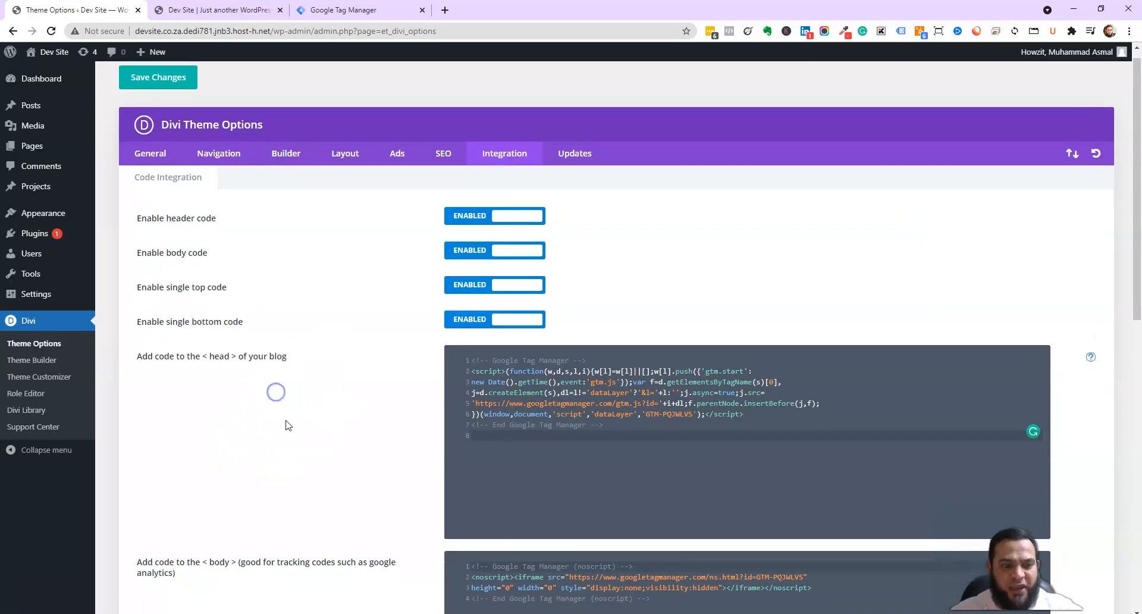
scroll(286, 425, down, 2)
drag(204, 481, 145, 449)
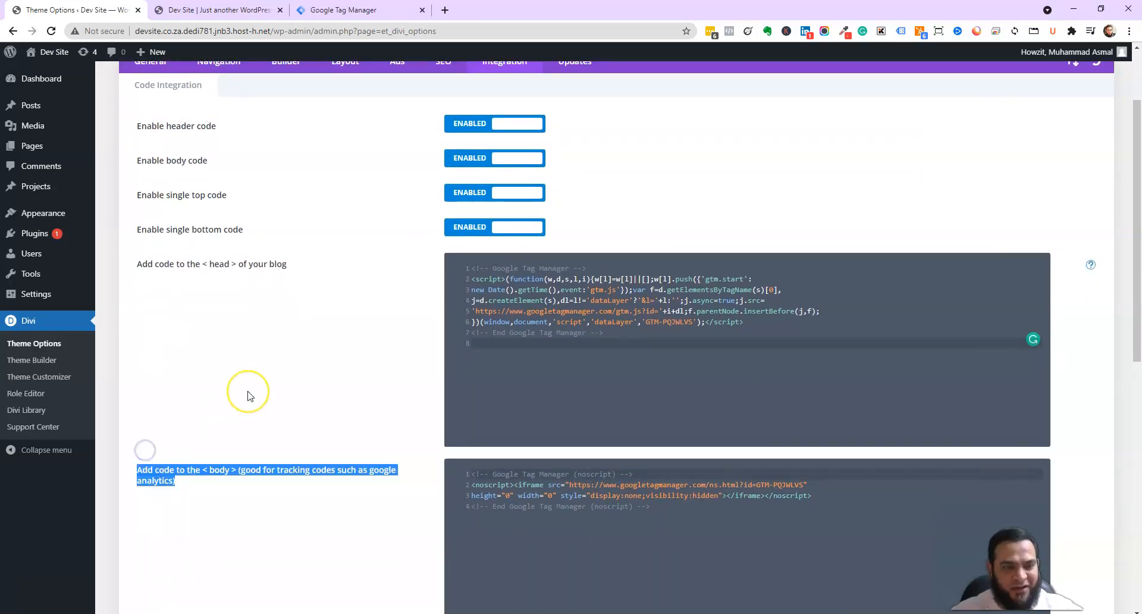